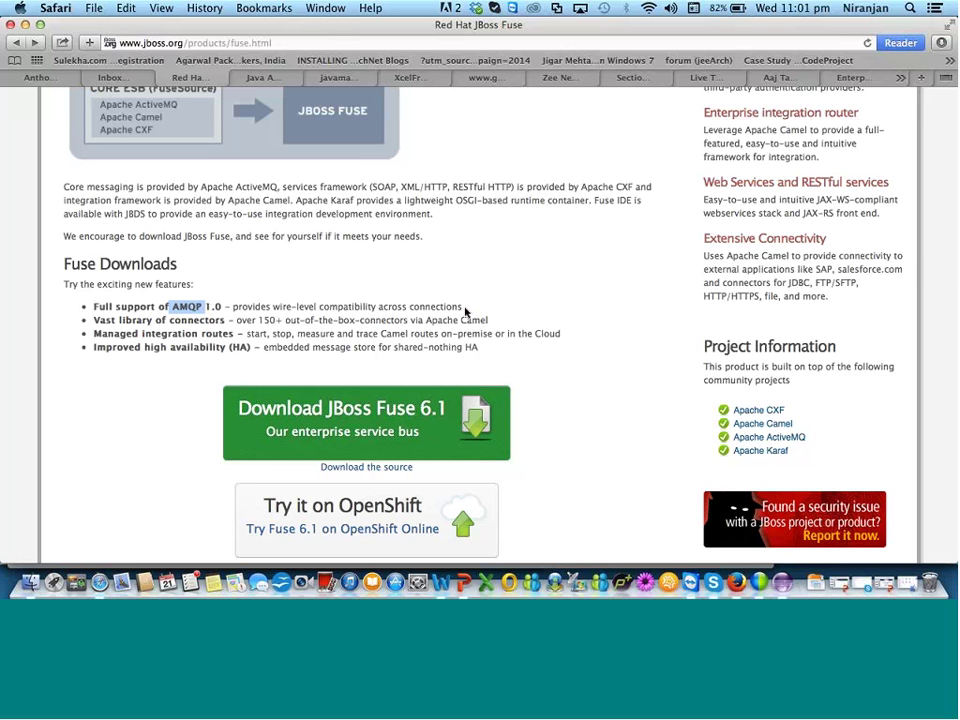
{"action": "scroll", "coordinate": [377, 269], "scroll_direction": "up", "scroll_amount": 1}
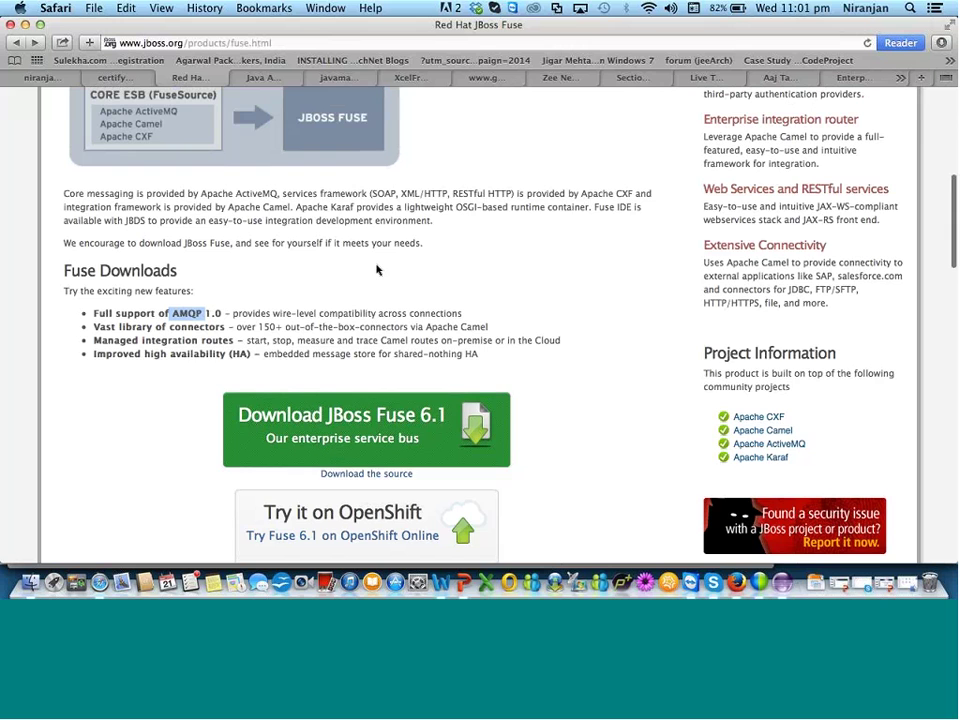
{"action": "scroll", "coordinate": [377, 269], "scroll_direction": "up", "scroll_amount": 5}
{"action": "scroll", "coordinate": [377, 269], "scroll_direction": "down", "scroll_amount": 10}
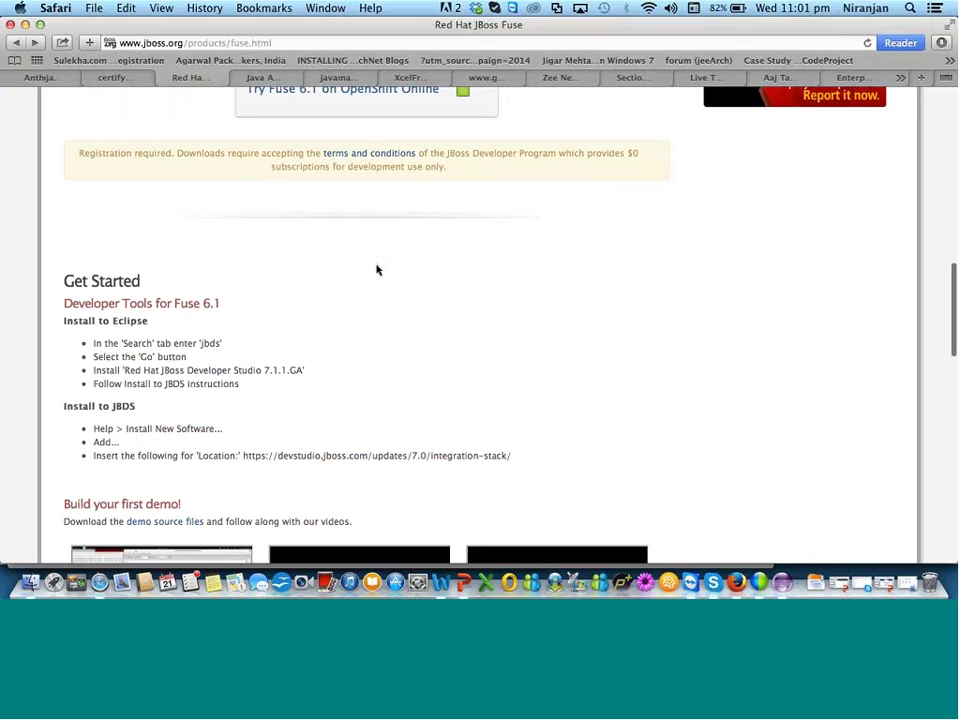
{"action": "scroll", "coordinate": [377, 269], "scroll_direction": "down", "scroll_amount": 1}
{"action": "scroll", "coordinate": [377, 269], "scroll_direction": "down", "scroll_amount": 3}
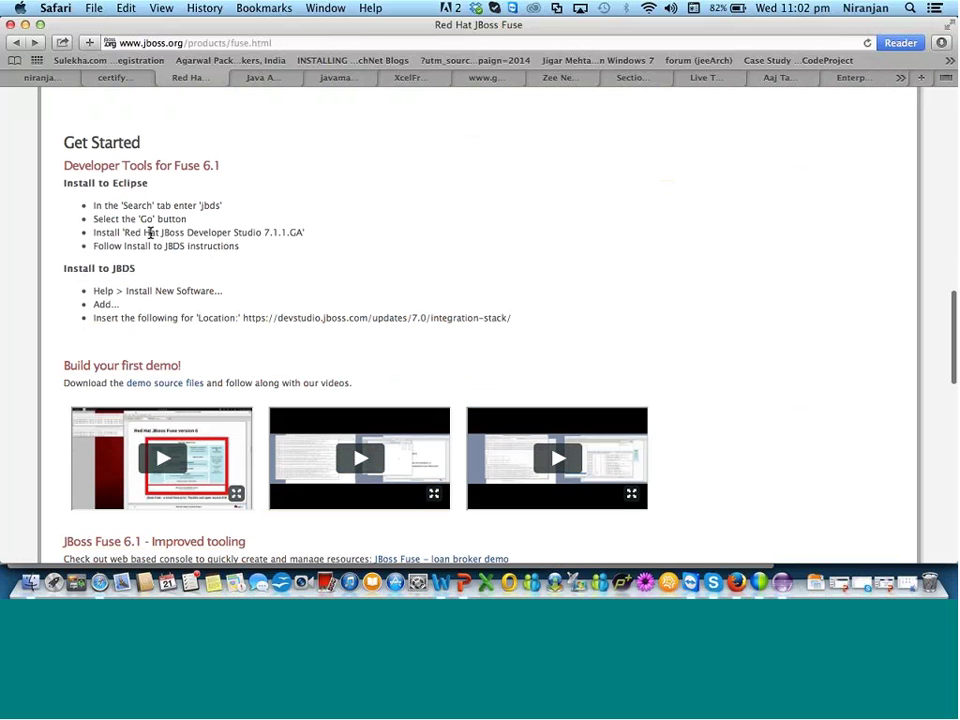
{"action": "left_click_drag", "start_coordinate": [130, 219], "coordinate": [186, 219]}
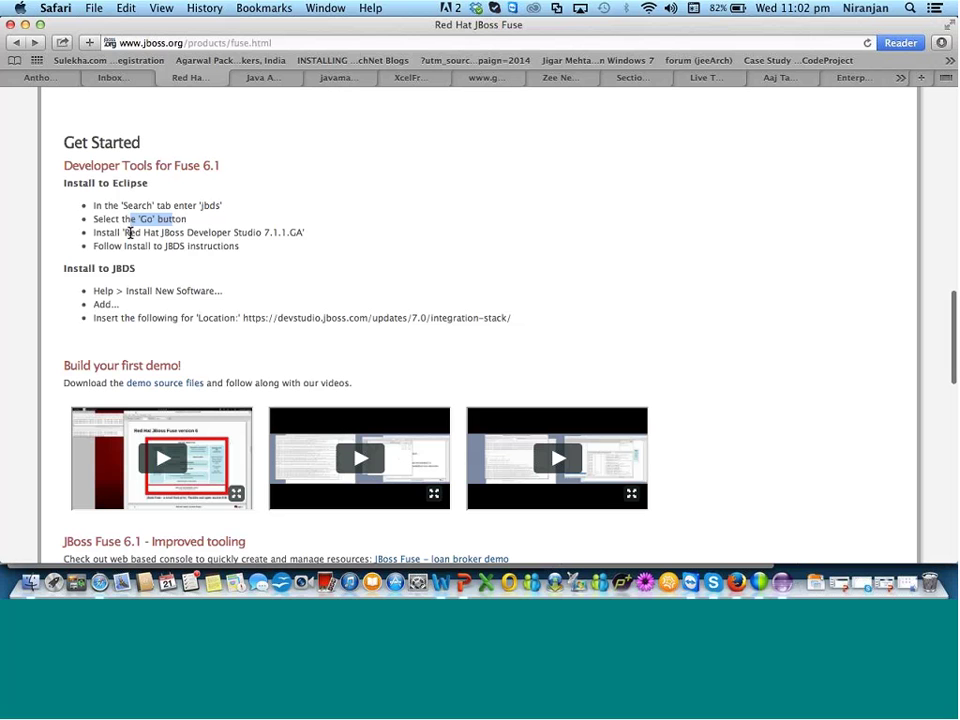
{"action": "left_click_drag", "start_coordinate": [127, 233], "coordinate": [306, 232]}
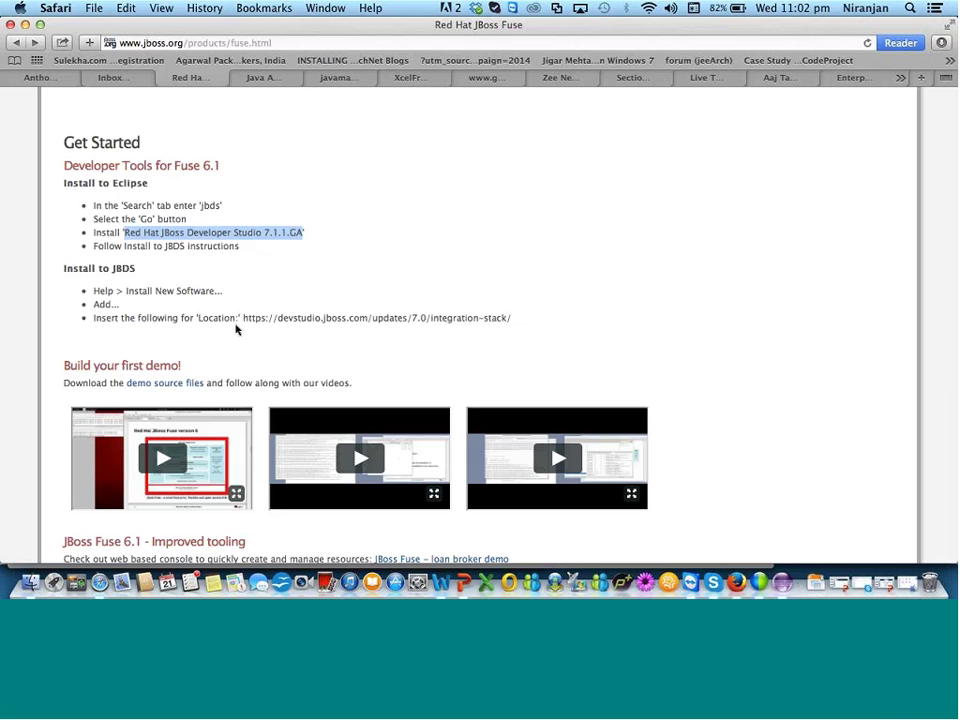
{"action": "left_click_drag", "start_coordinate": [242, 318], "coordinate": [520, 316]}
{"action": "key", "text": "super+c"}
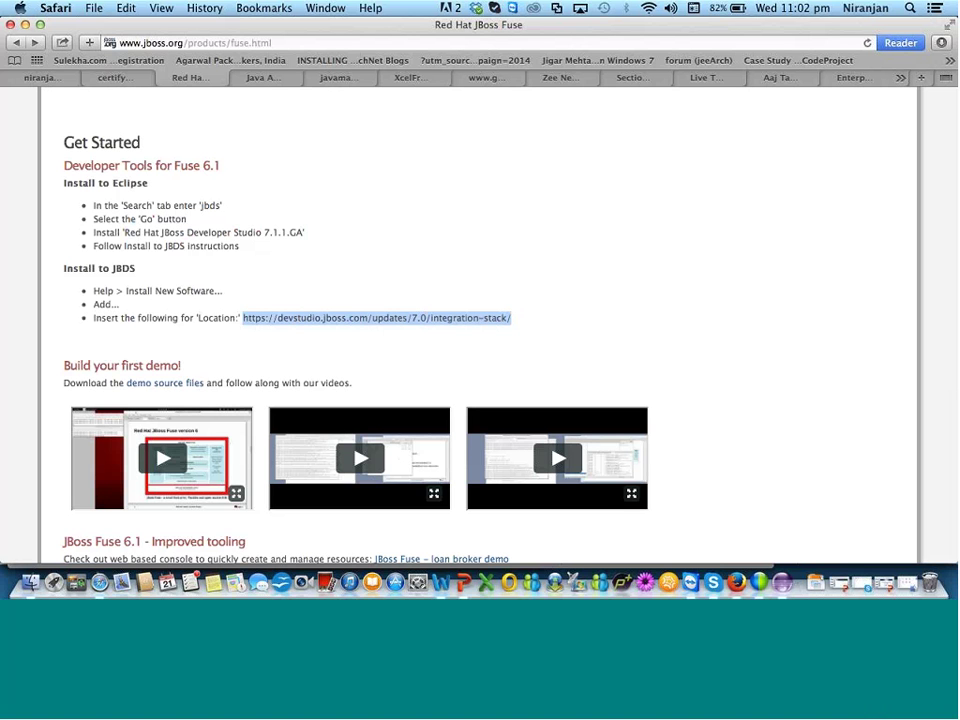
Switch to Eclipse and open the wizard for installing new software
{"action": "left_click", "coordinate": [783, 583]}
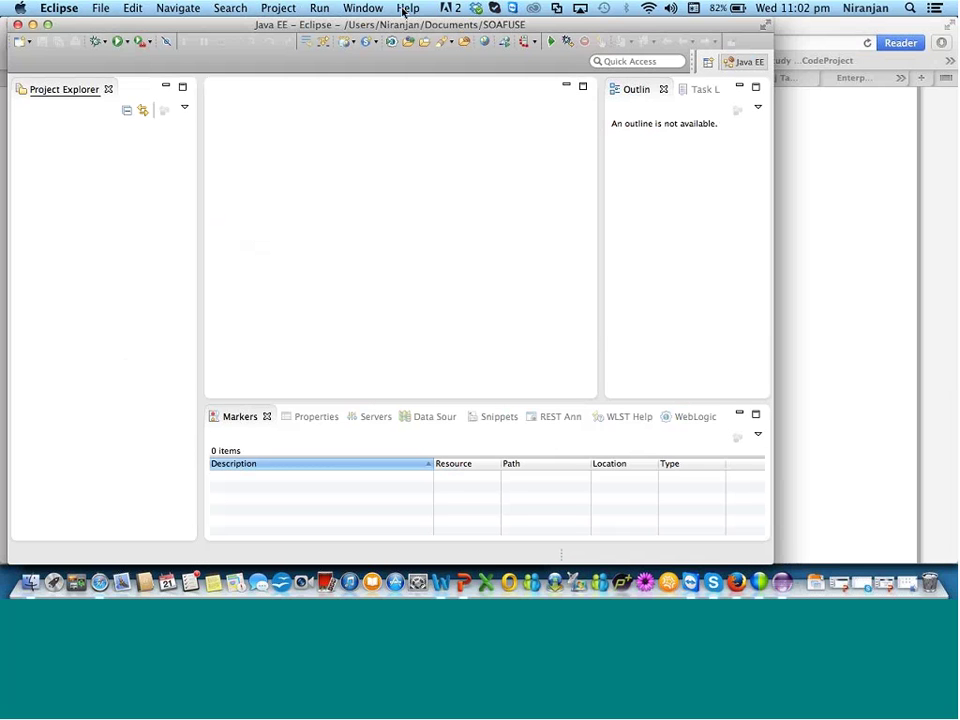
{"action": "left_click", "coordinate": [405, 9]}
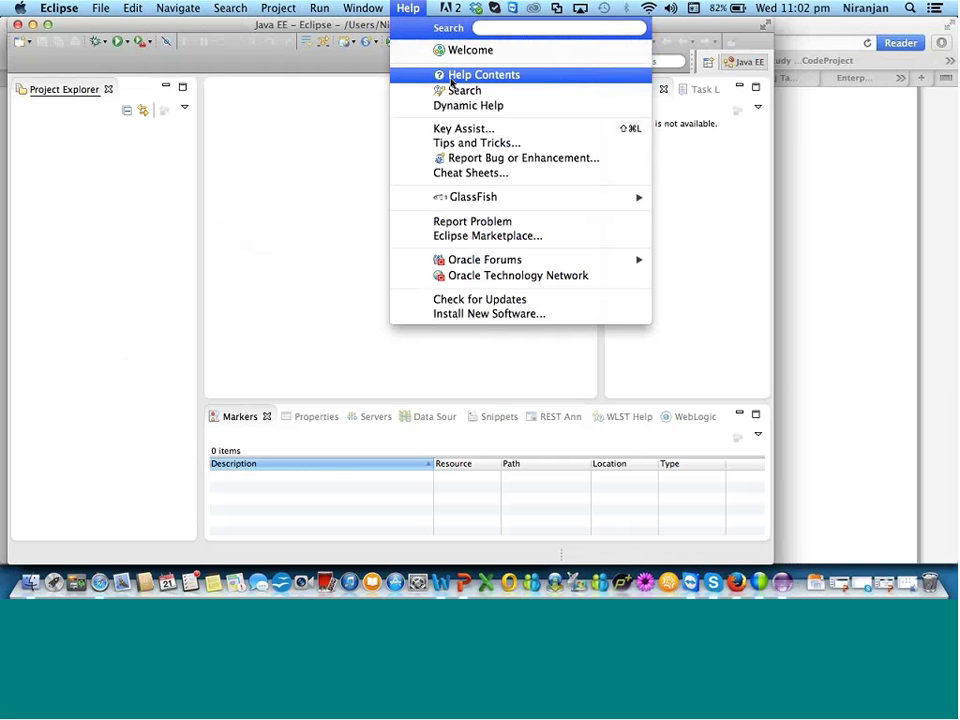
{"action": "left_click", "coordinate": [497, 316]}
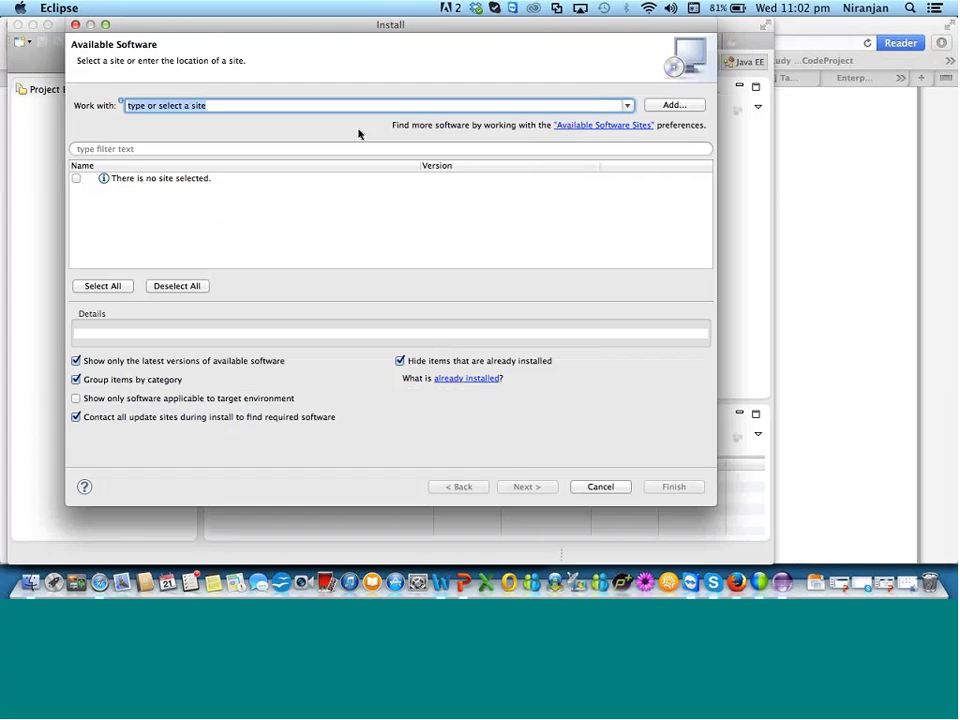
Add a software repository named Jboss with the copied integration-stack URL as its location
{"action": "left_click", "coordinate": [673, 104]}
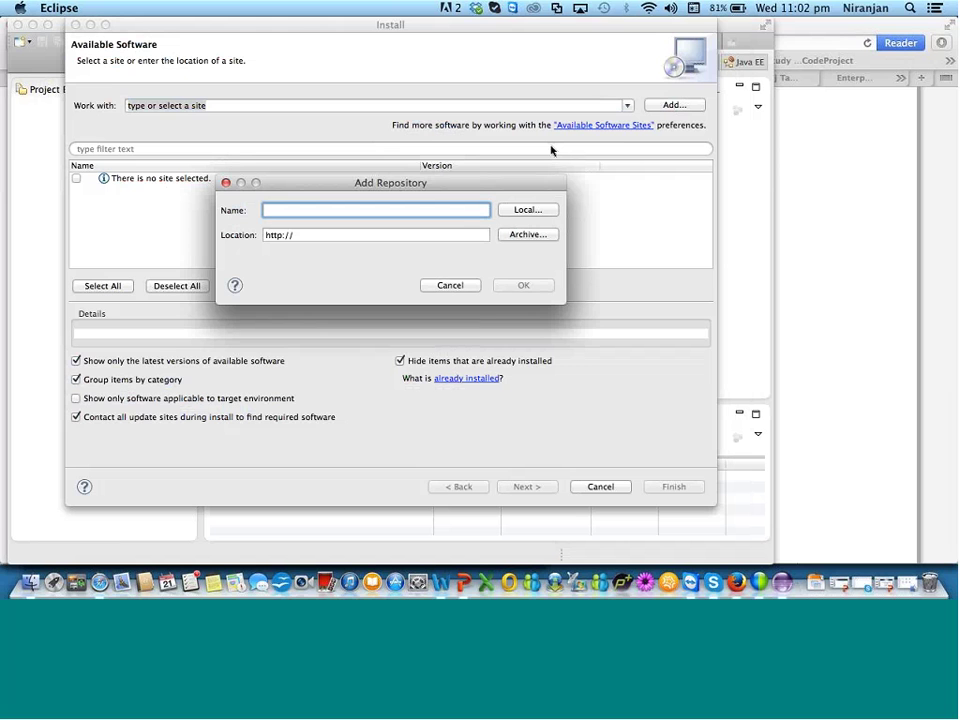
{"action": "type", "text": "Jbo"}
{"action": "type", "text": "ss"}
{"action": "left_click_drag", "start_coordinate": [311, 236], "coordinate": [264, 235]}
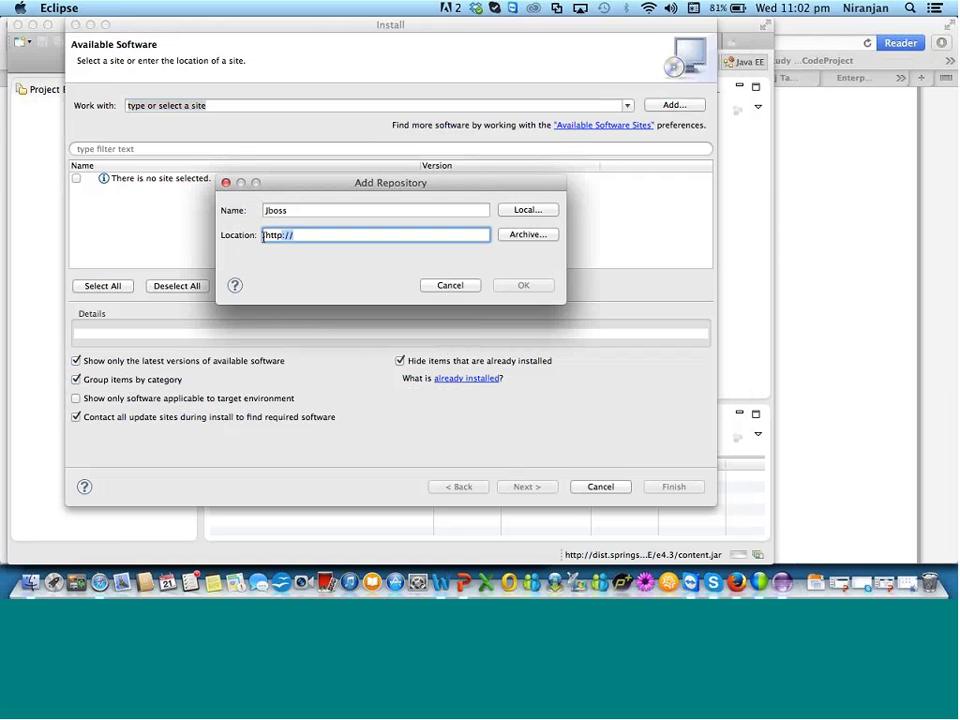
{"action": "key", "text": "super+v"}
{"action": "left_click", "coordinate": [522, 287]}
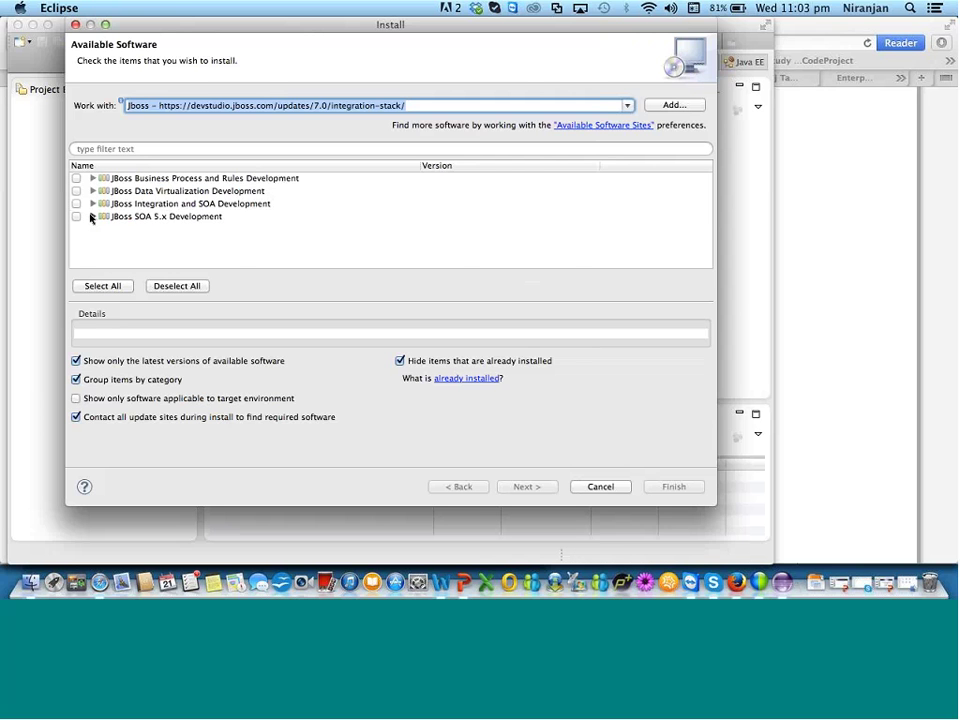
Expand the JBoss SOA 5.x Development category and view the description of JBoss Runtime jBPM Detector
{"action": "left_click", "coordinate": [91, 216]}
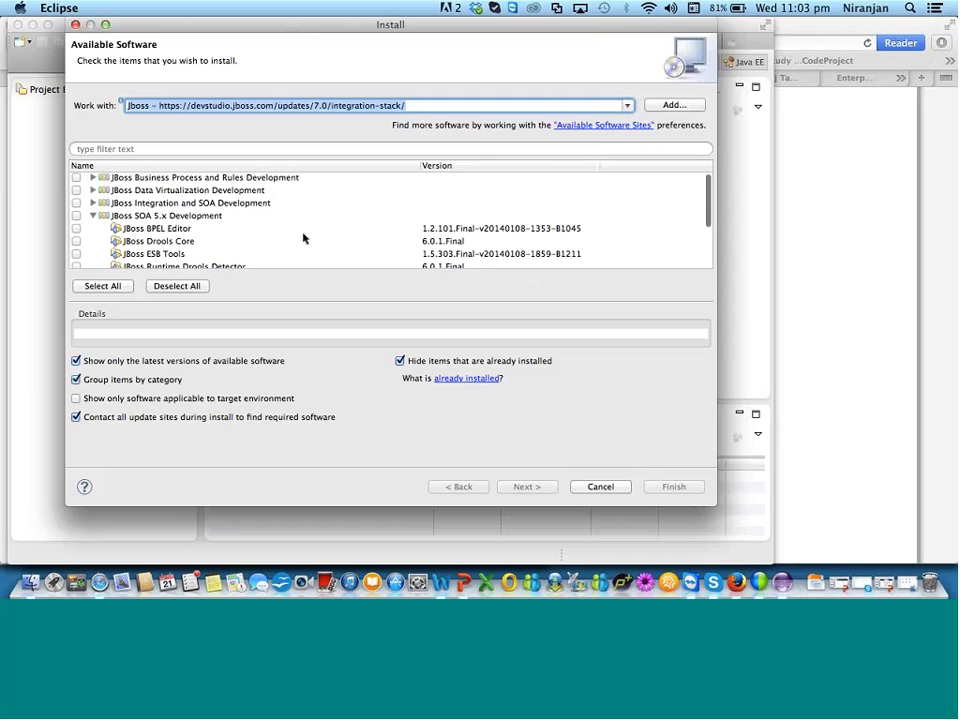
{"action": "scroll", "coordinate": [304, 238], "scroll_direction": "down", "scroll_amount": 3}
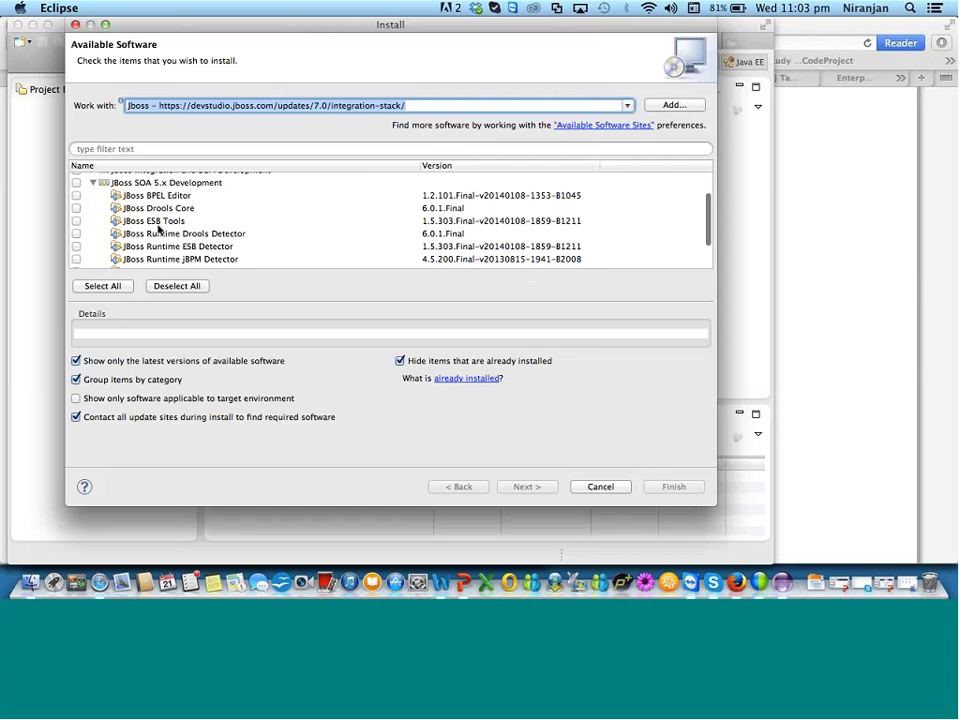
{"action": "left_click", "coordinate": [219, 260]}
{"action": "scroll", "coordinate": [266, 246], "scroll_direction": "up", "scroll_amount": 3}
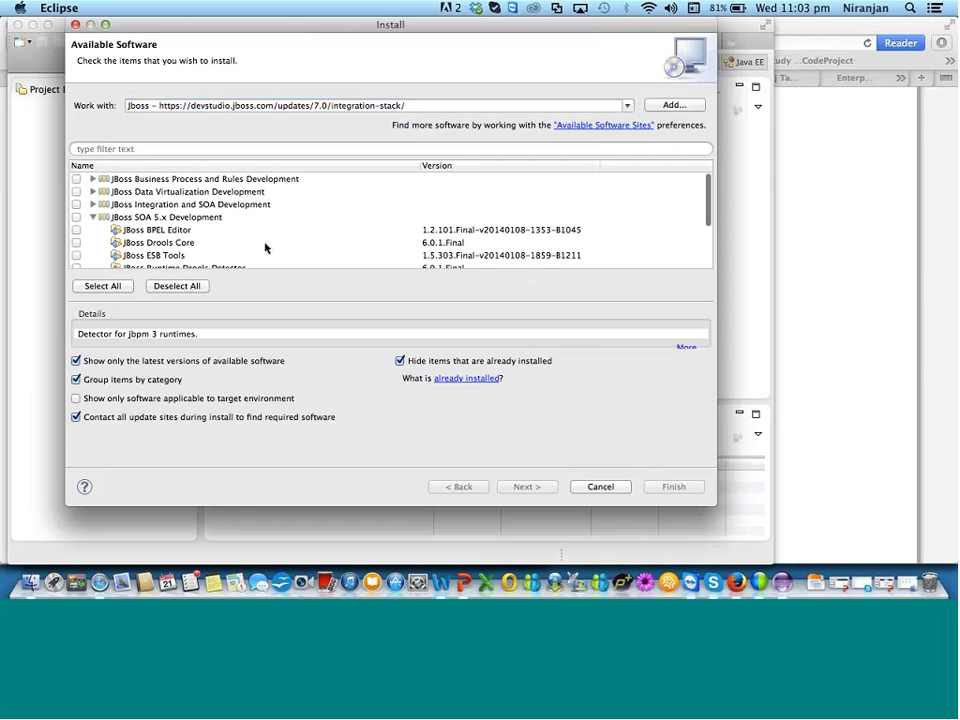
Mark JBoss Fuse Camel Editor Feature and JBoss Fuse Runtimes Feature for installation under JBoss Integration and SOA Development
{"action": "left_click", "coordinate": [92, 204]}
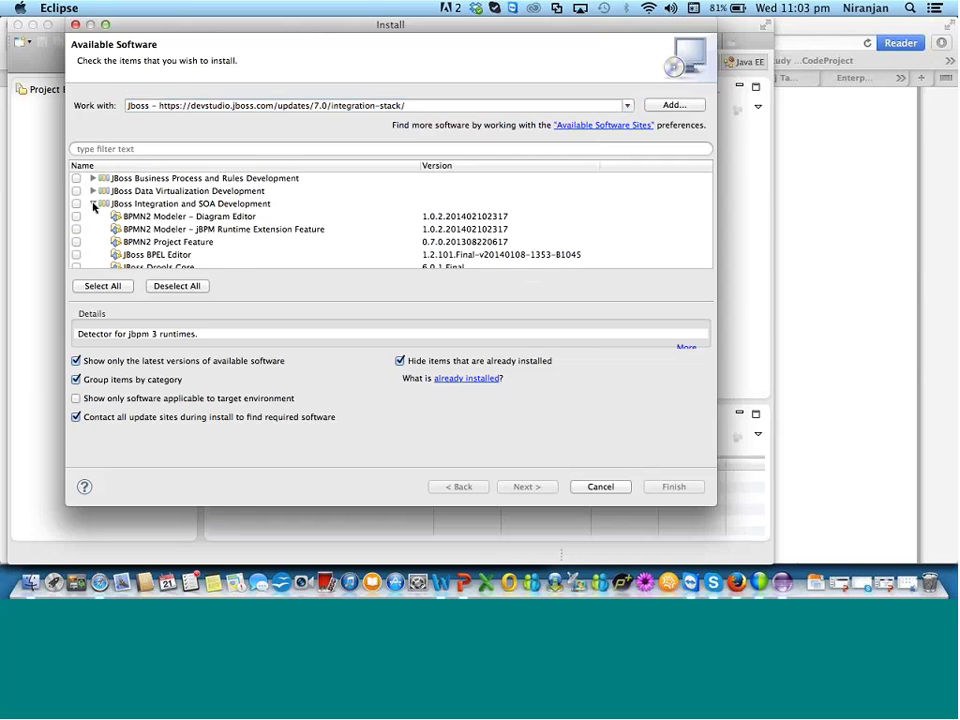
{"action": "scroll", "coordinate": [297, 237], "scroll_direction": "down", "scroll_amount": 1}
{"action": "scroll", "coordinate": [296, 238], "scroll_direction": "down", "scroll_amount": 5}
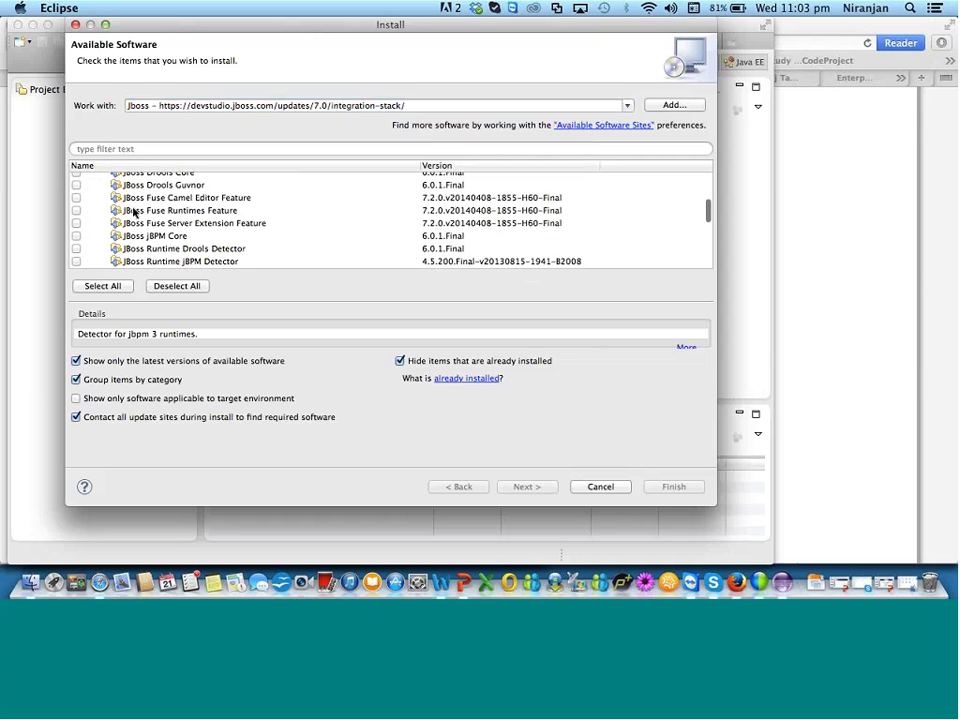
{"action": "left_click", "coordinate": [182, 199]}
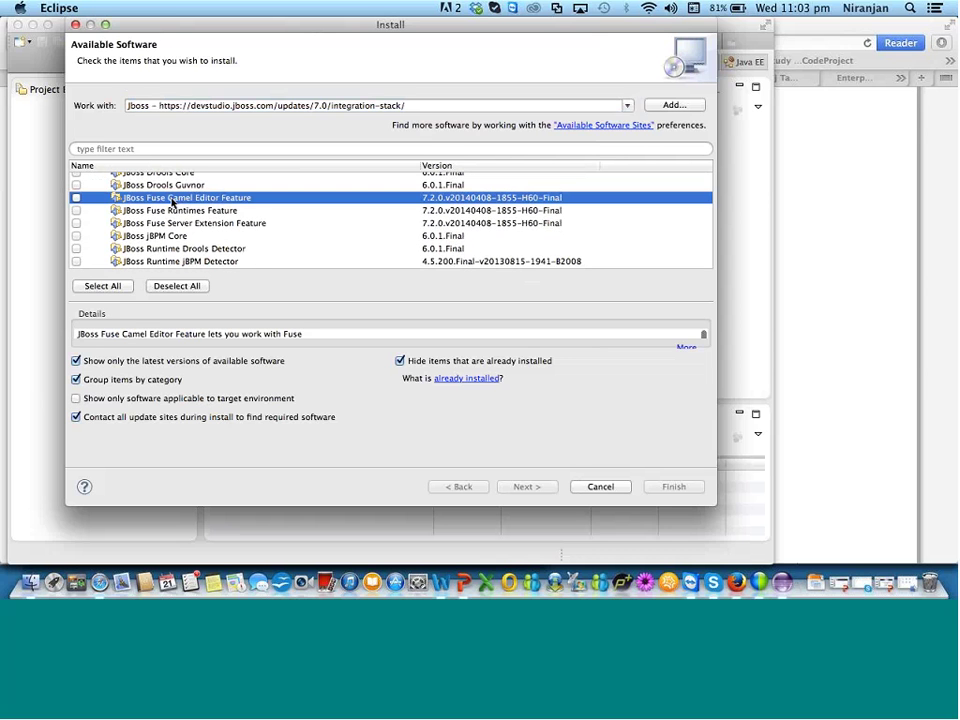
{"action": "scroll", "coordinate": [185, 203], "scroll_direction": "up", "scroll_amount": 3}
{"action": "scroll", "coordinate": [187, 202], "scroll_direction": "up", "scroll_amount": 3}
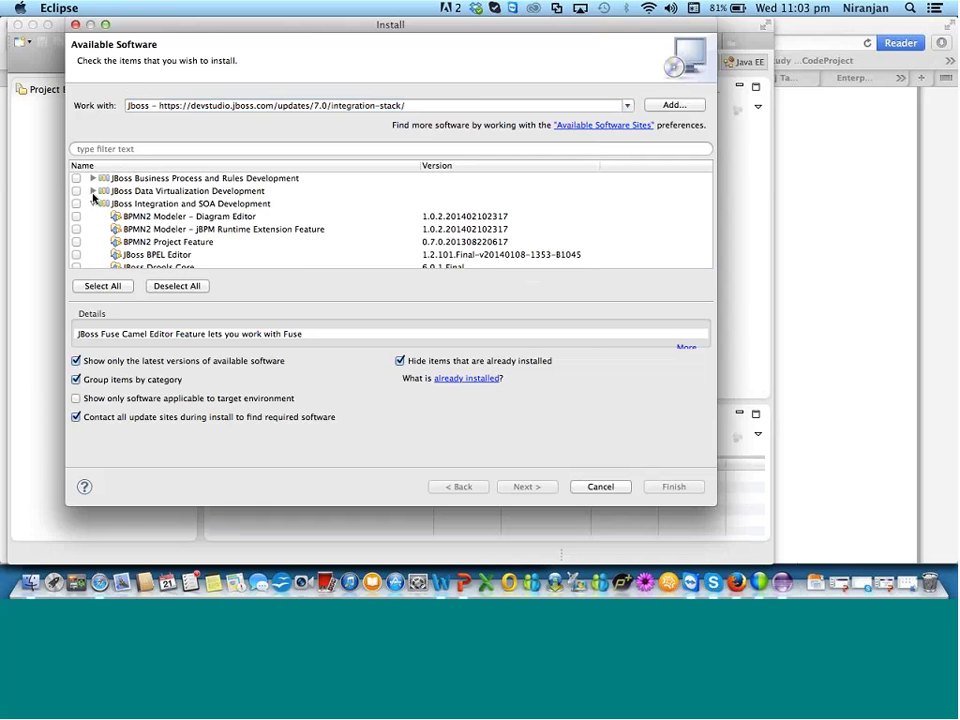
{"action": "scroll", "coordinate": [224, 256], "scroll_direction": "down", "scroll_amount": 5}
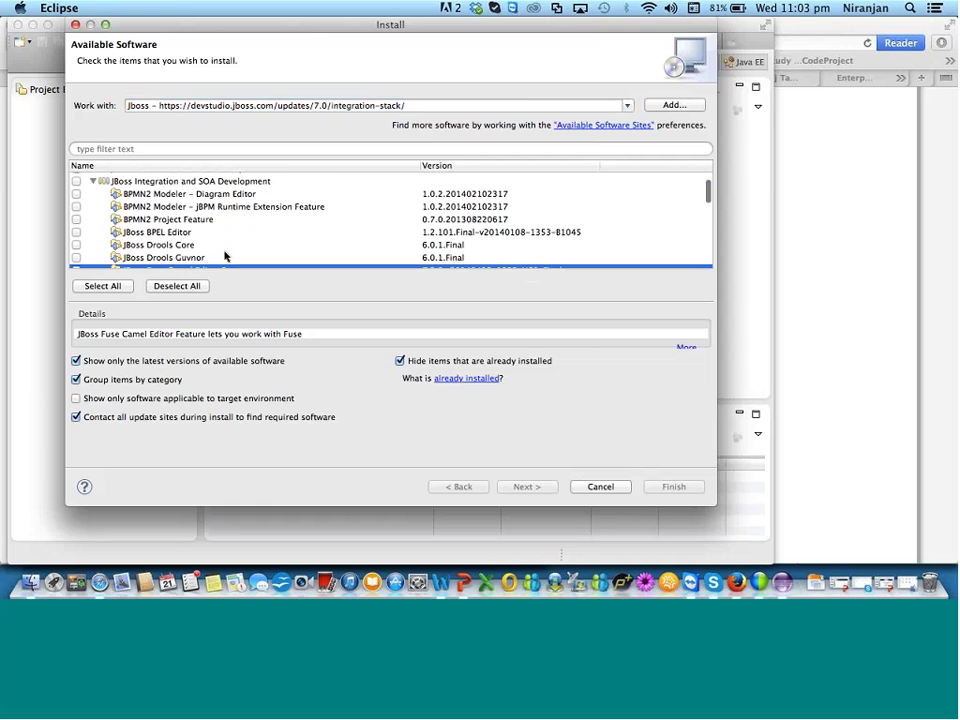
{"action": "scroll", "coordinate": [224, 256], "scroll_direction": "down", "scroll_amount": 1}
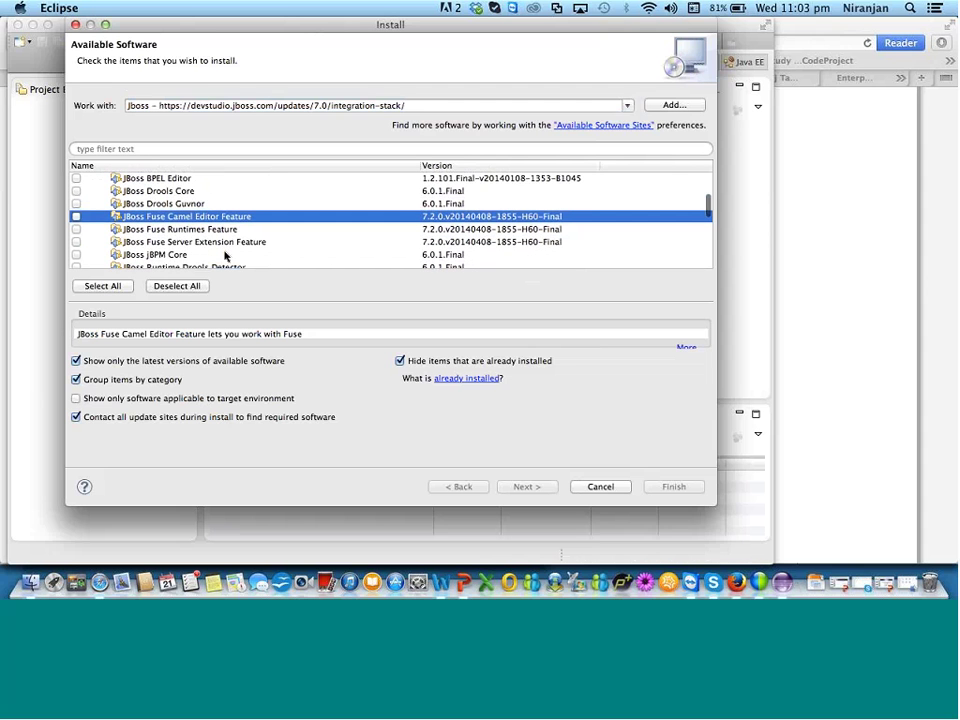
{"action": "scroll", "coordinate": [224, 256], "scroll_direction": "up", "scroll_amount": 2}
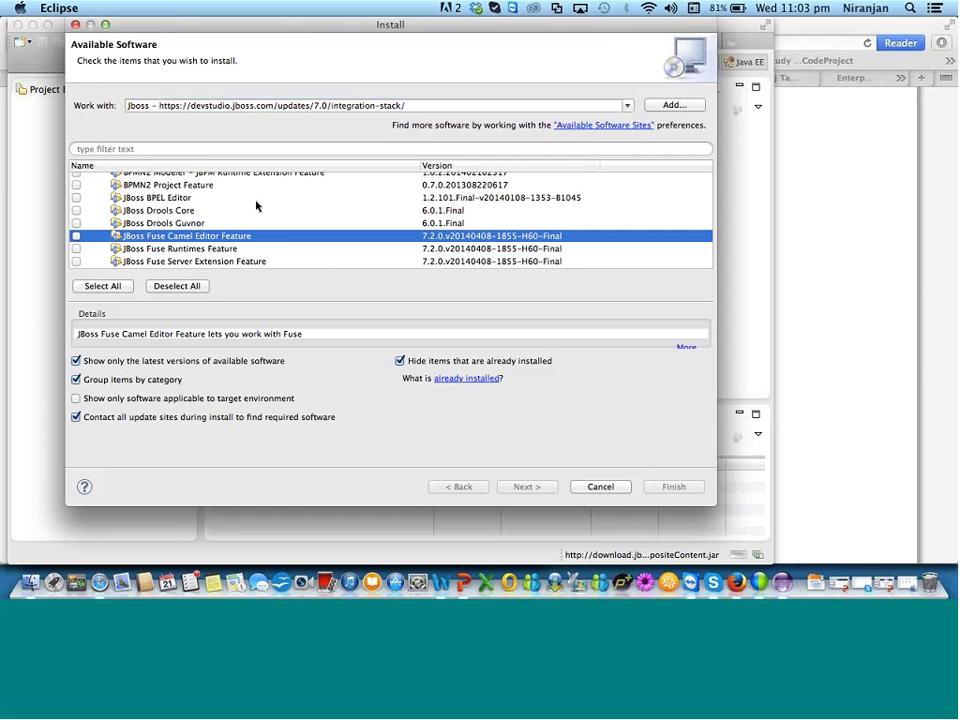
{"action": "left_click", "coordinate": [76, 236]}
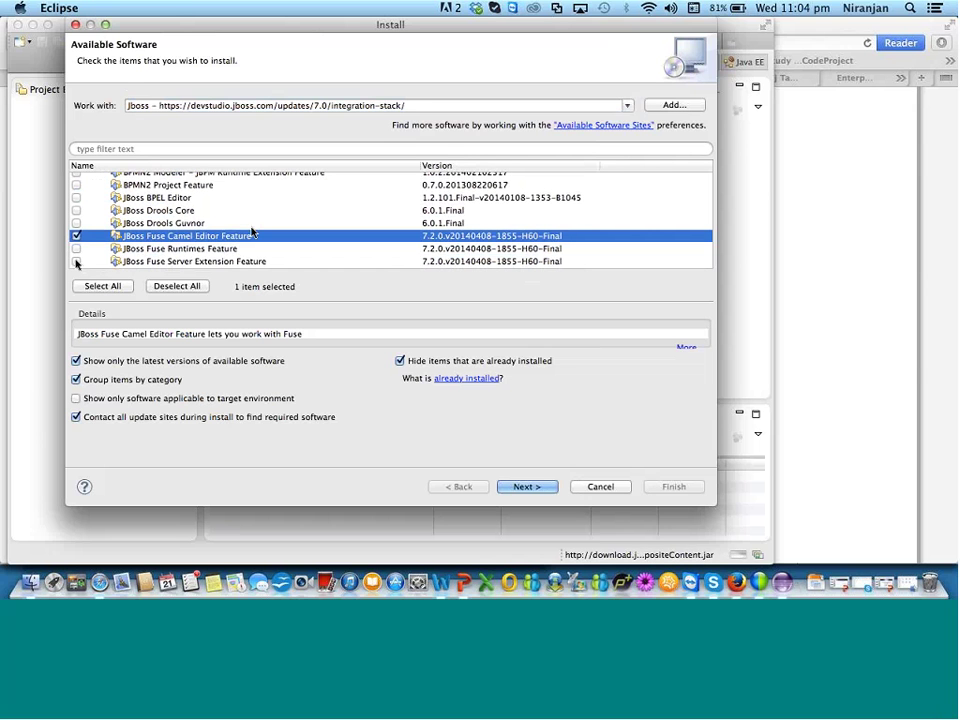
{"action": "left_click", "coordinate": [76, 248]}
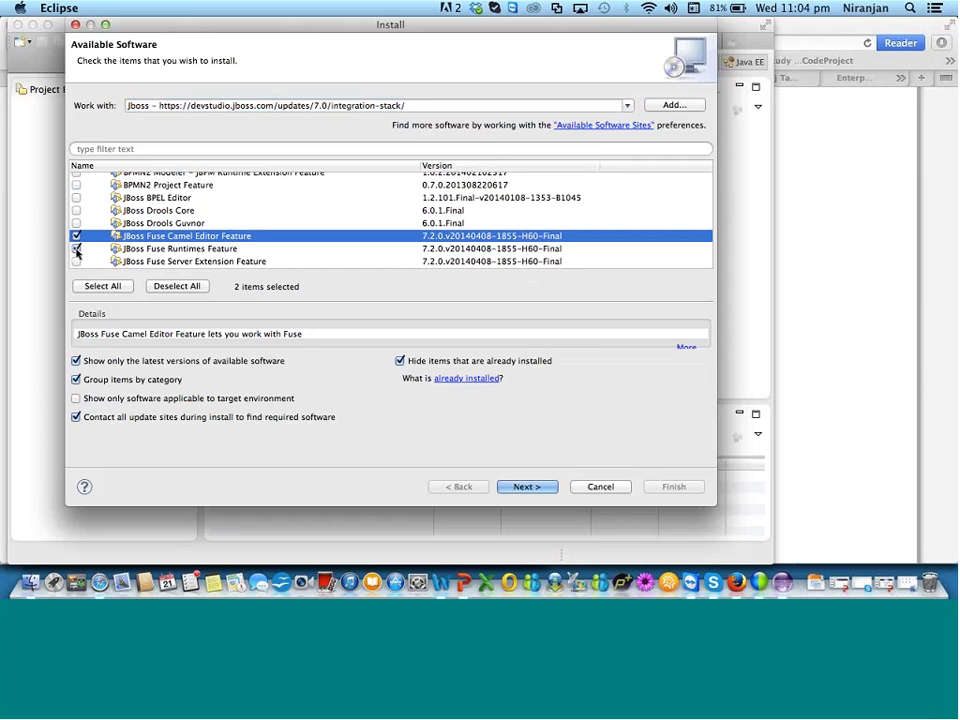
Expand JBoss Data Virtualization Development, look through the available features, and view the descriptions of jBPM 3 Tools Commons and Runtime
{"action": "scroll", "coordinate": [314, 202], "scroll_direction": "up", "scroll_amount": 3}
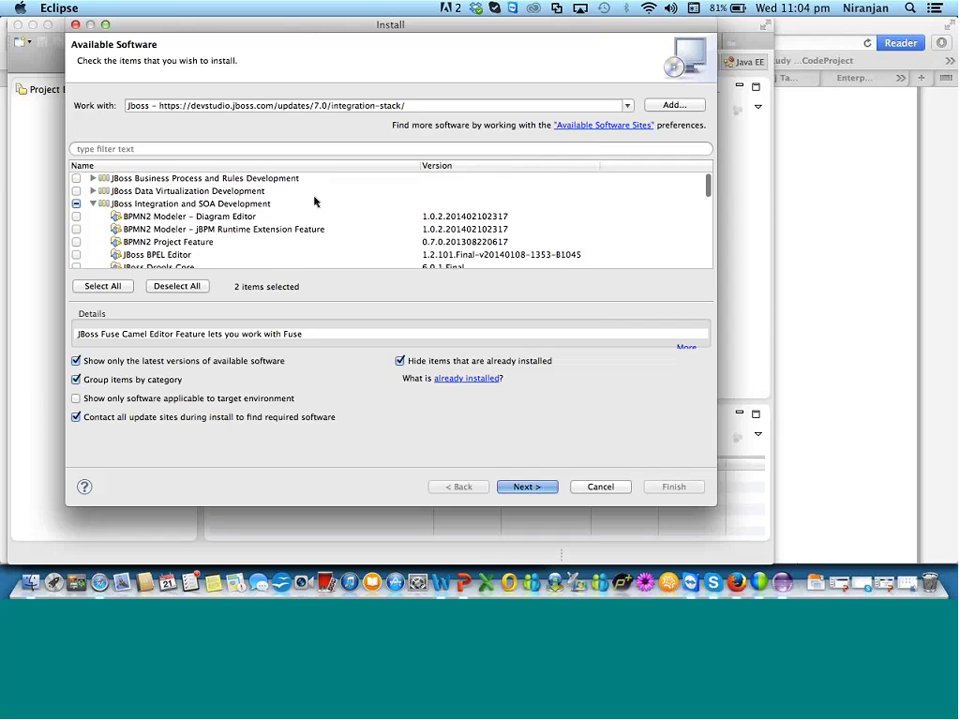
{"action": "left_click", "coordinate": [93, 191]}
{"action": "scroll", "coordinate": [296, 229], "scroll_direction": "down", "scroll_amount": 5}
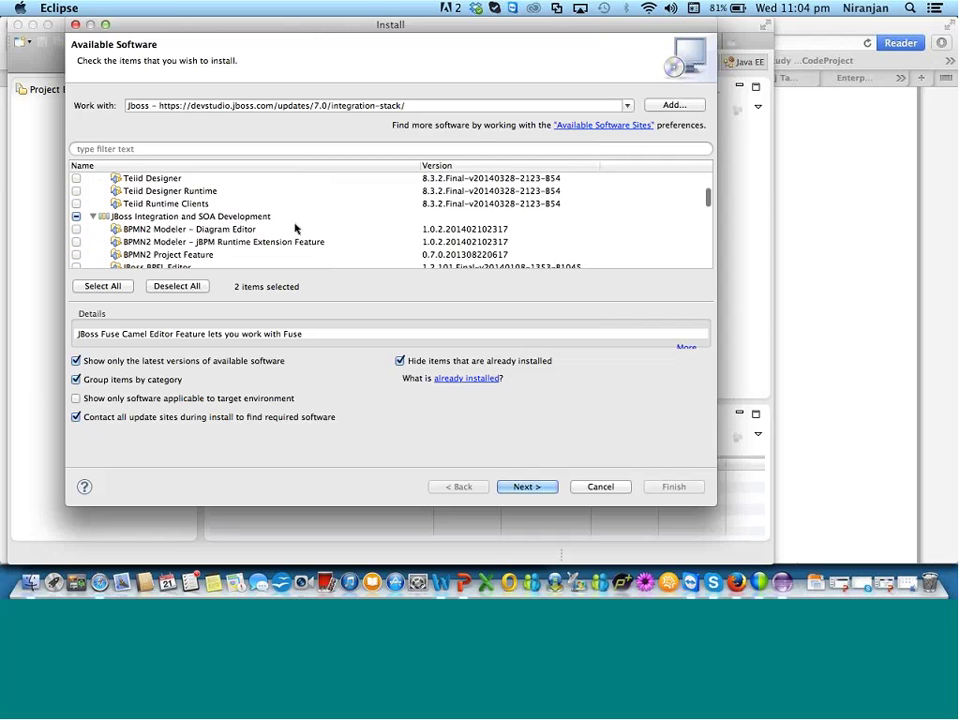
{"action": "scroll", "coordinate": [295, 229], "scroll_direction": "down", "scroll_amount": 6}
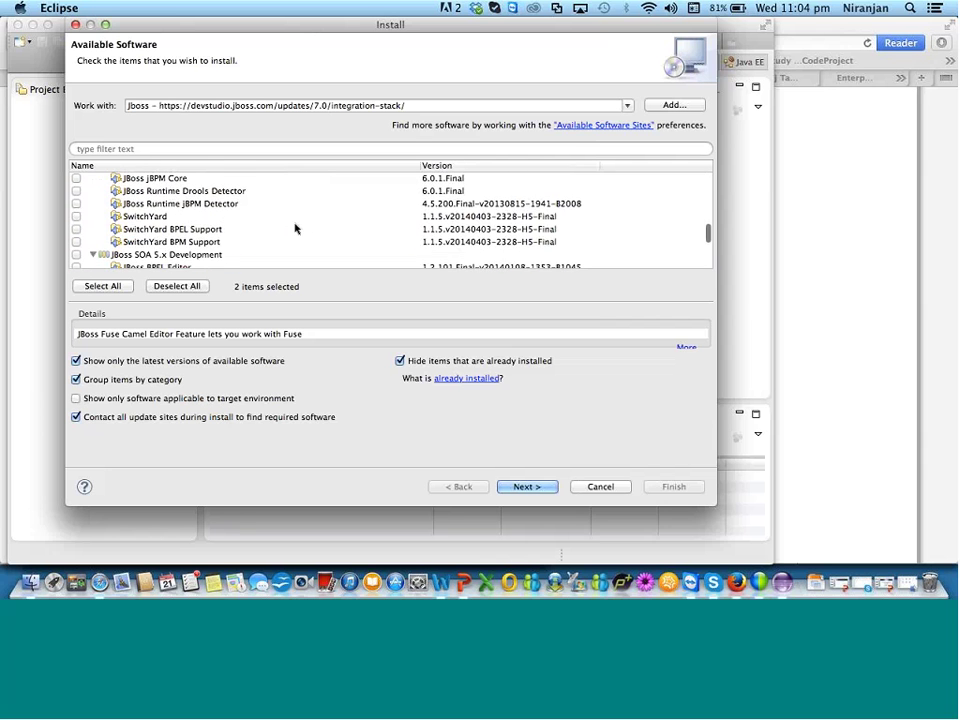
{"action": "scroll", "coordinate": [295, 229], "scroll_direction": "up", "scroll_amount": 5}
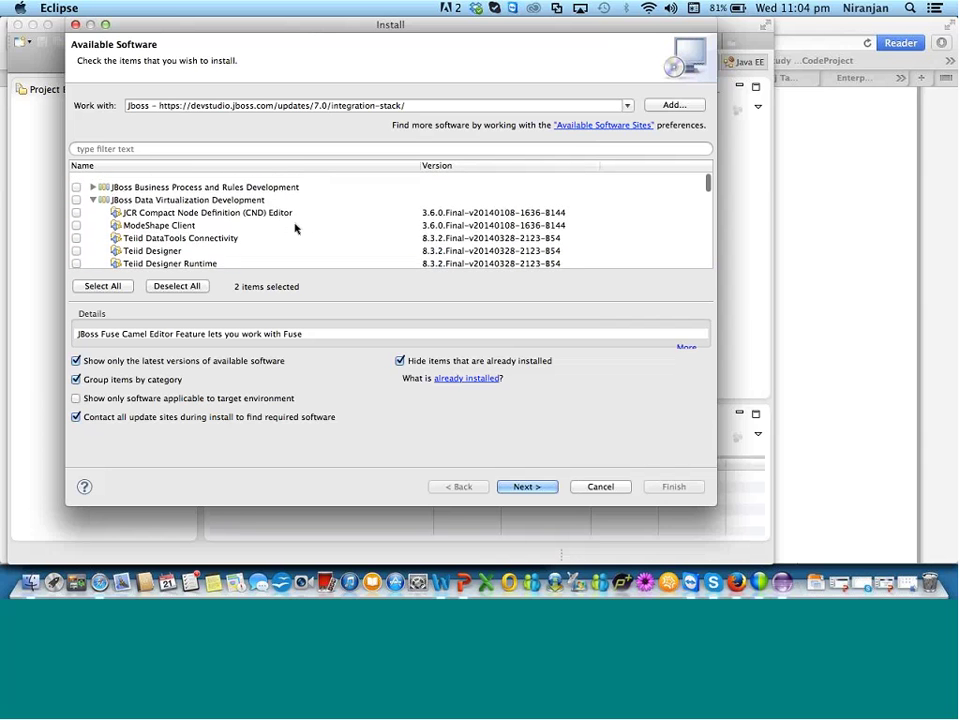
{"action": "scroll", "coordinate": [295, 229], "scroll_direction": "down", "scroll_amount": 5}
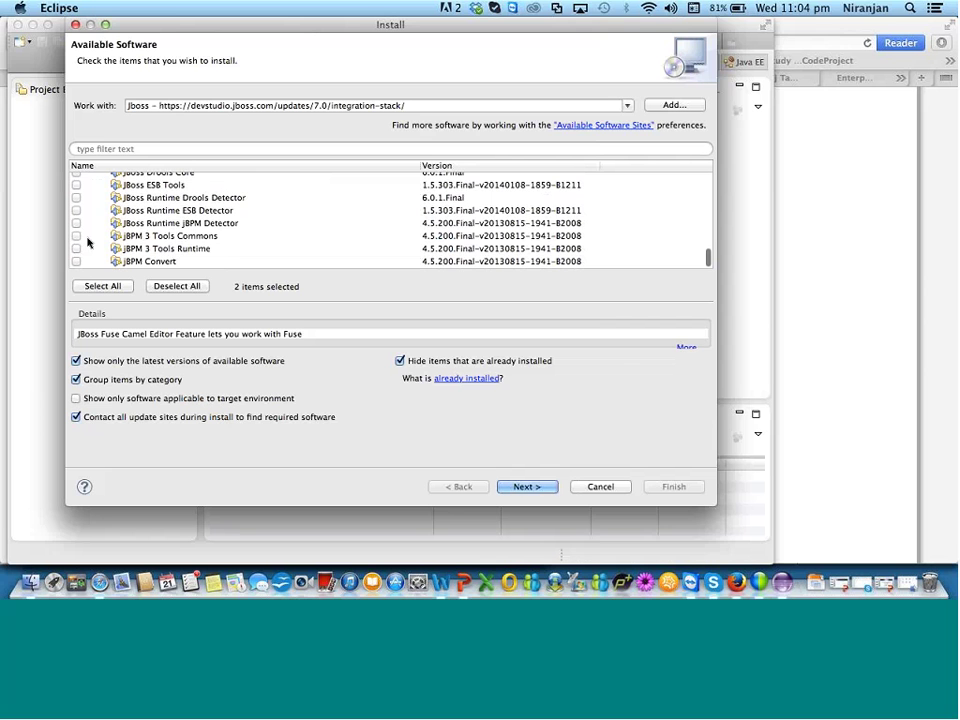
{"action": "left_click", "coordinate": [130, 236]}
{"action": "left_click", "coordinate": [161, 249]}
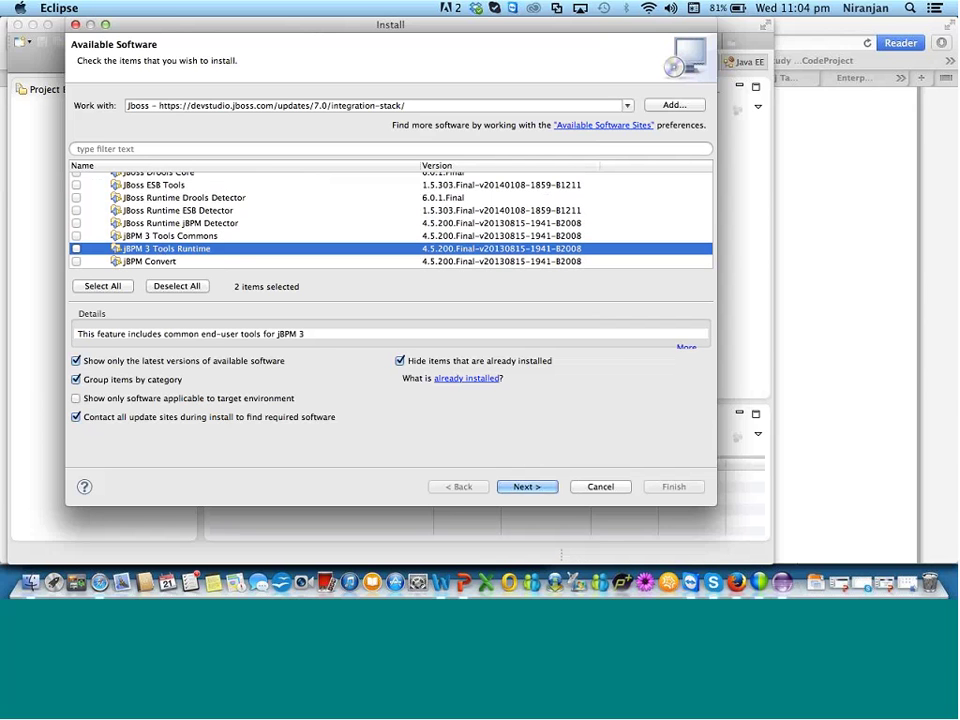
Review the features under JBoss Integration and SOA Development, including the description of JBoss Drools Core
{"action": "scroll", "coordinate": [296, 209], "scroll_direction": "up", "scroll_amount": 3}
{"action": "scroll", "coordinate": [296, 209], "scroll_direction": "up", "scroll_amount": 5}
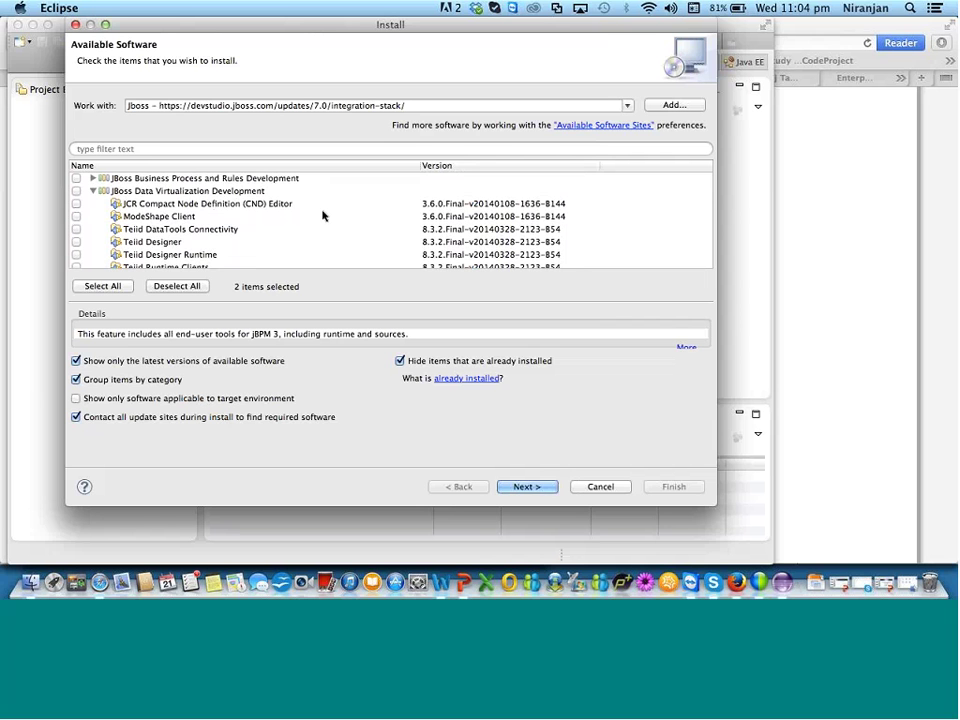
{"action": "scroll", "coordinate": [323, 215], "scroll_direction": "down", "scroll_amount": 3}
{"action": "scroll", "coordinate": [323, 215], "scroll_direction": "down", "scroll_amount": 1}
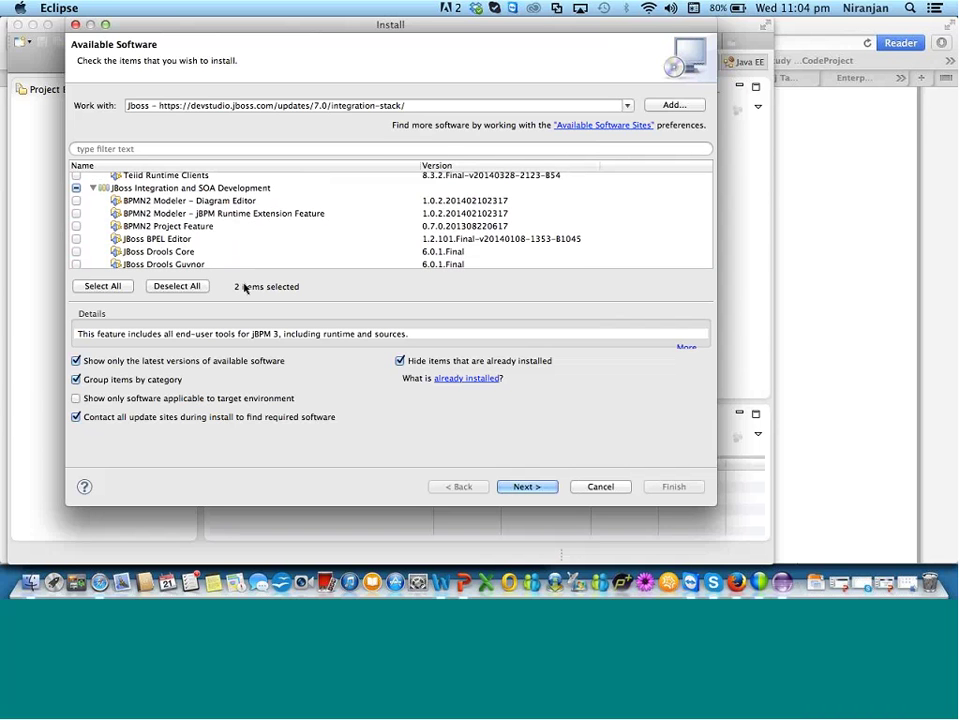
{"action": "scroll", "coordinate": [252, 252], "scroll_direction": "down", "scroll_amount": 3}
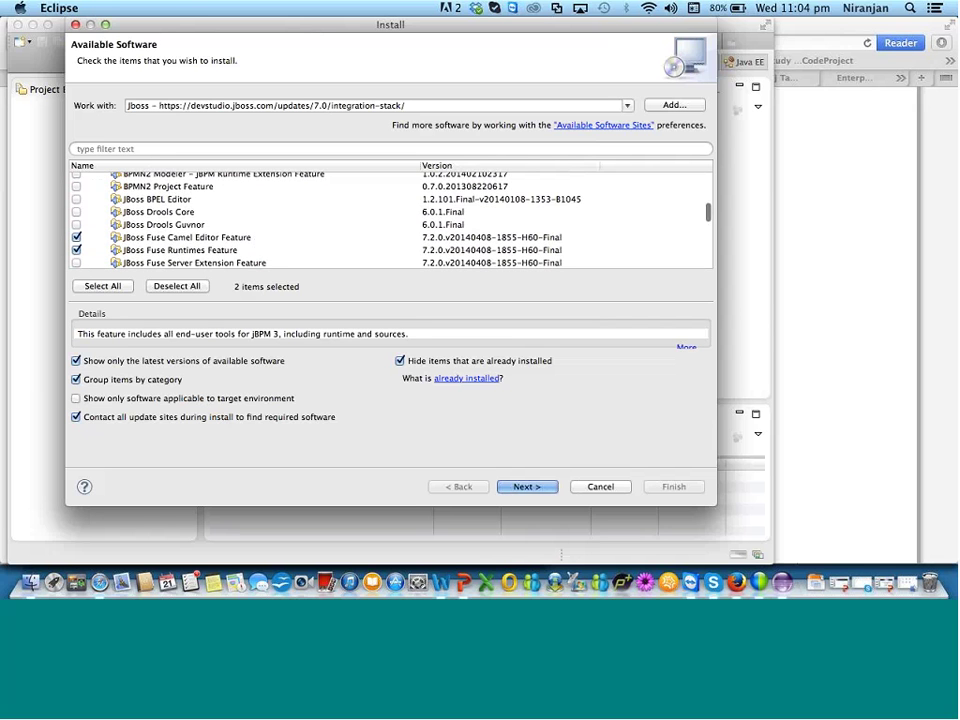
{"action": "left_click", "coordinate": [168, 212]}
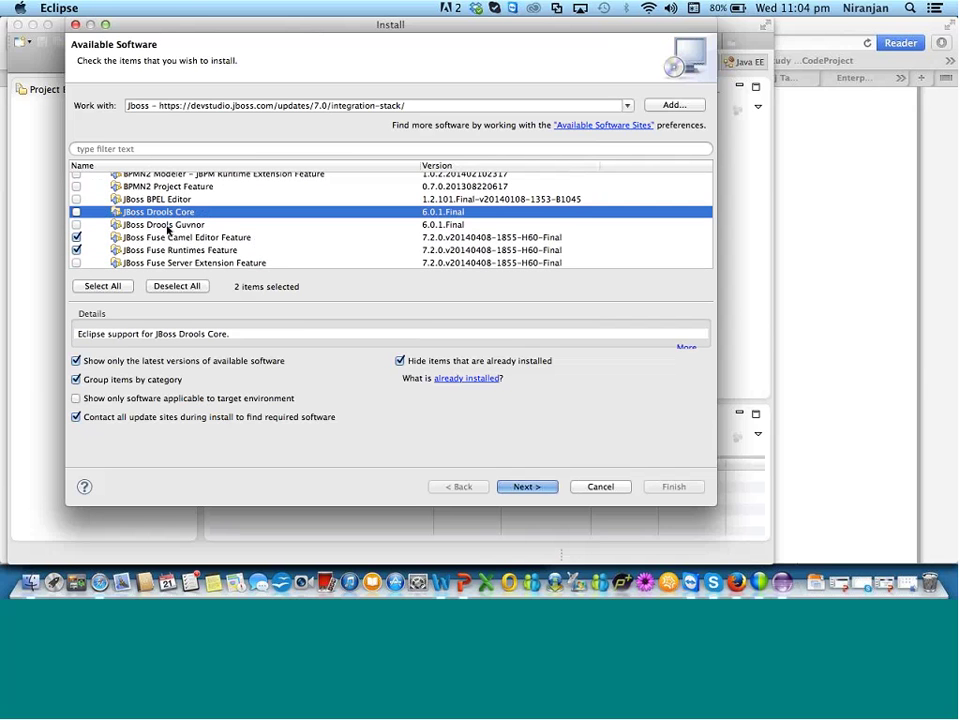
{"action": "scroll", "coordinate": [168, 229], "scroll_direction": "down", "scroll_amount": 10}
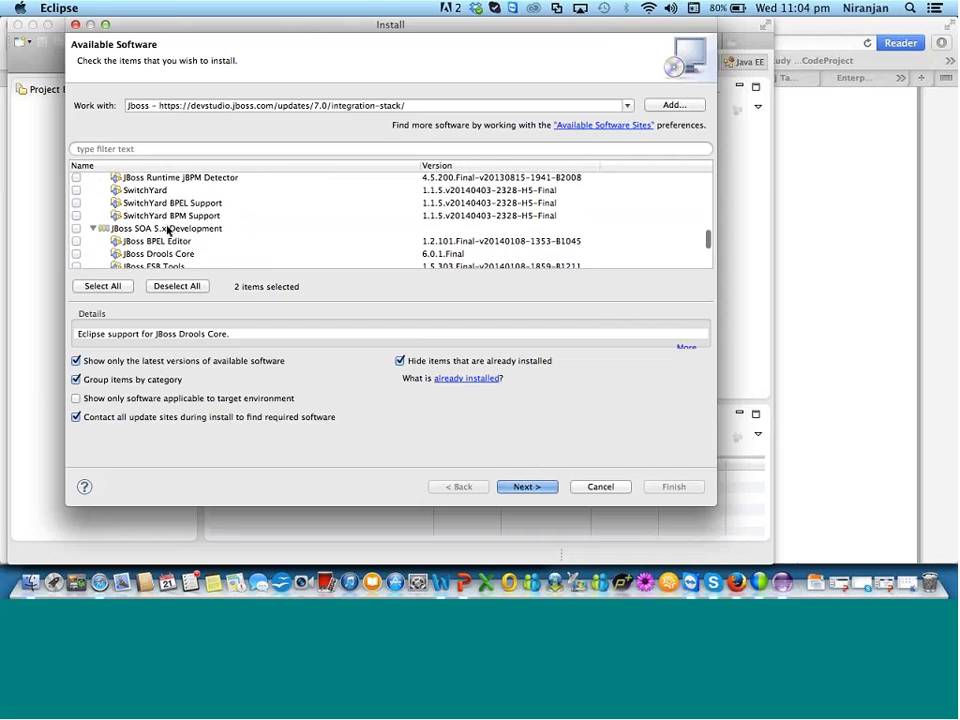
Expand JBoss Business Process and Rules Development, view the description of its JBoss Drools Core feature, and look through the neighbouring categories
{"action": "scroll", "coordinate": [168, 229], "scroll_direction": "down", "scroll_amount": 5}
{"action": "scroll", "coordinate": [168, 229], "scroll_direction": "up", "scroll_amount": 8}
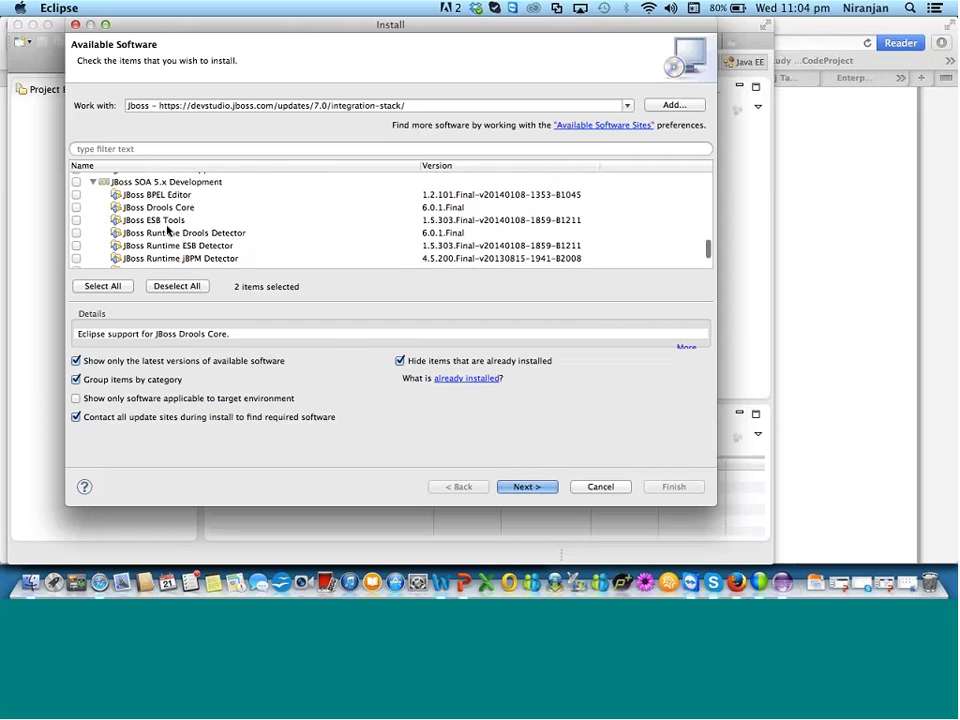
{"action": "scroll", "coordinate": [168, 229], "scroll_direction": "up", "scroll_amount": 10}
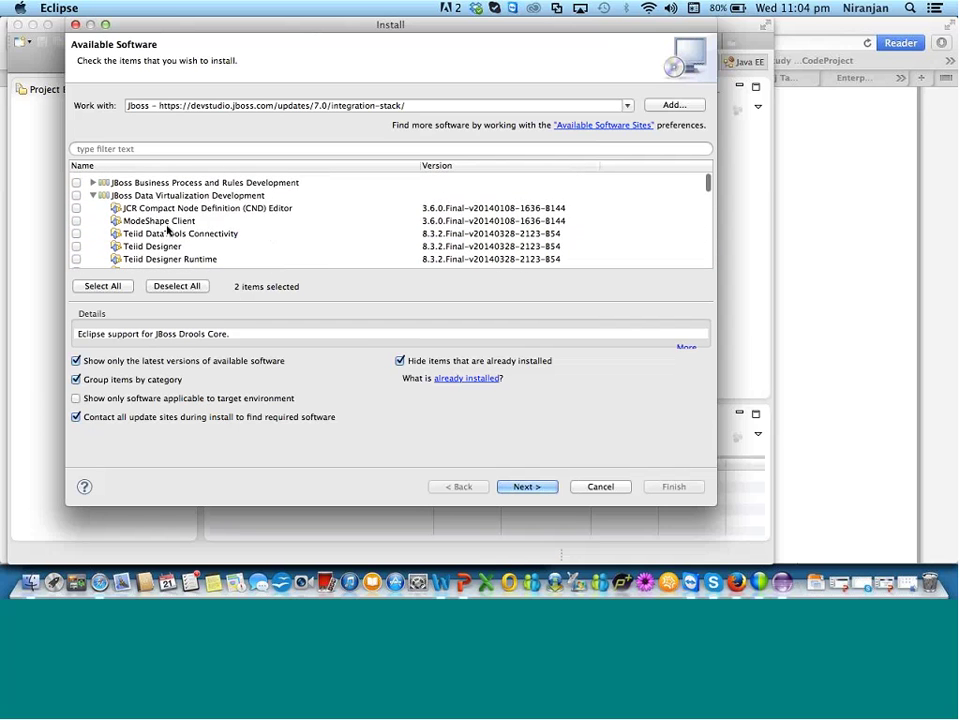
{"action": "left_click", "coordinate": [92, 178]}
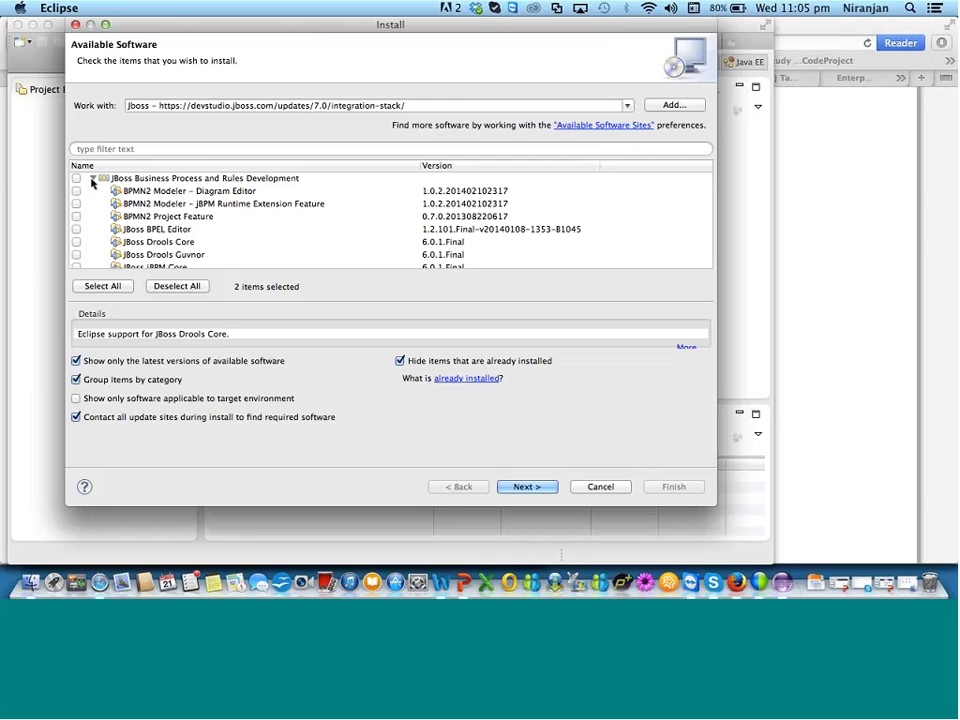
{"action": "left_click", "coordinate": [173, 234]}
{"action": "left_click", "coordinate": [172, 243]}
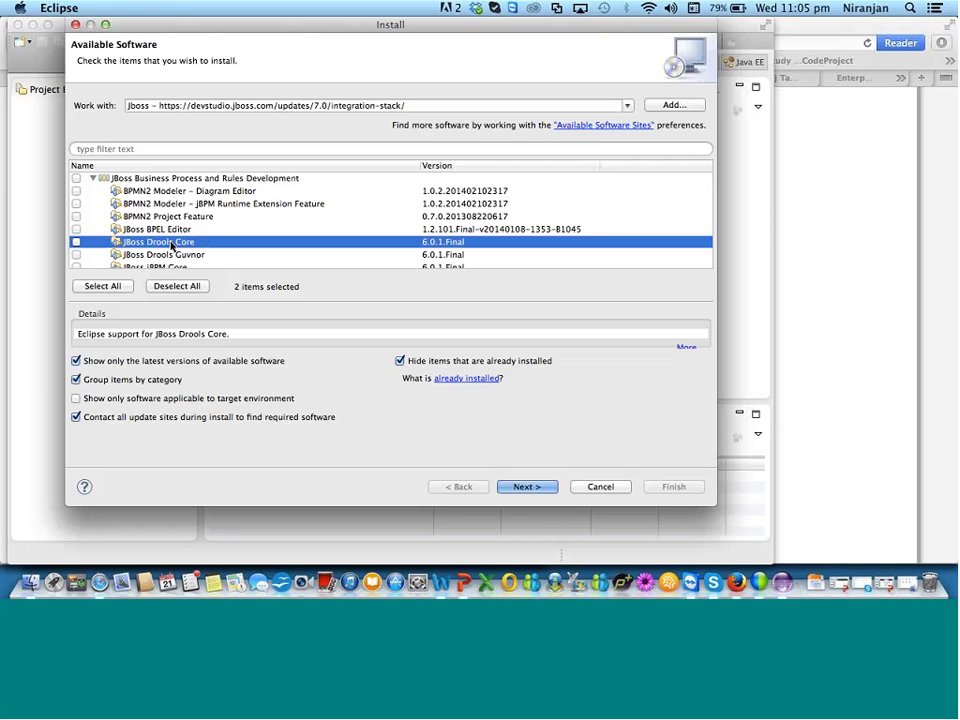
{"action": "scroll", "coordinate": [172, 246], "scroll_direction": "down", "scroll_amount": 5}
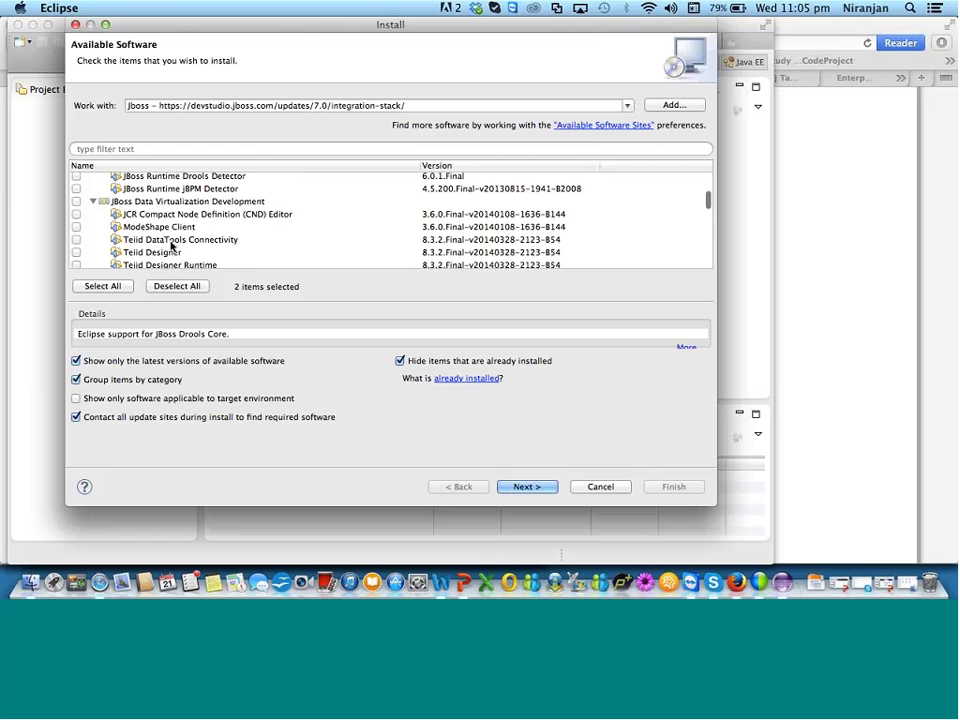
{"action": "scroll", "coordinate": [172, 246], "scroll_direction": "up", "scroll_amount": 8}
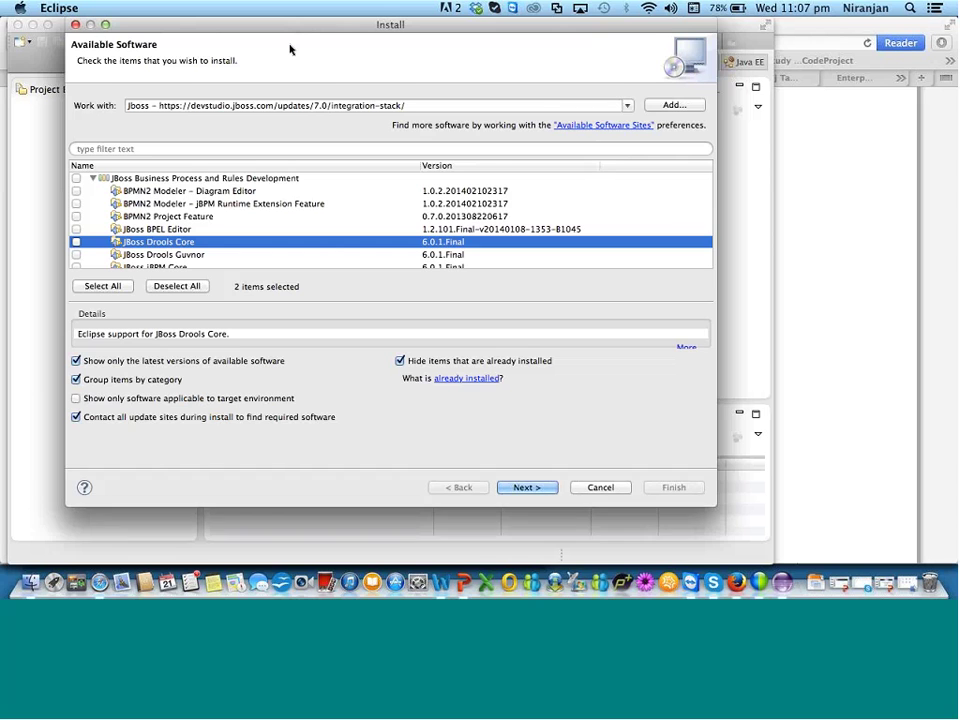
View the descriptions of BPMN2 Modeler - Diagram Editor and BPMN2 Modeler - jBPM Runtime Extension Feature under JBoss Integration and SOA Development
{"action": "left_click_drag", "start_coordinate": [290, 49], "coordinate": [266, 84]}
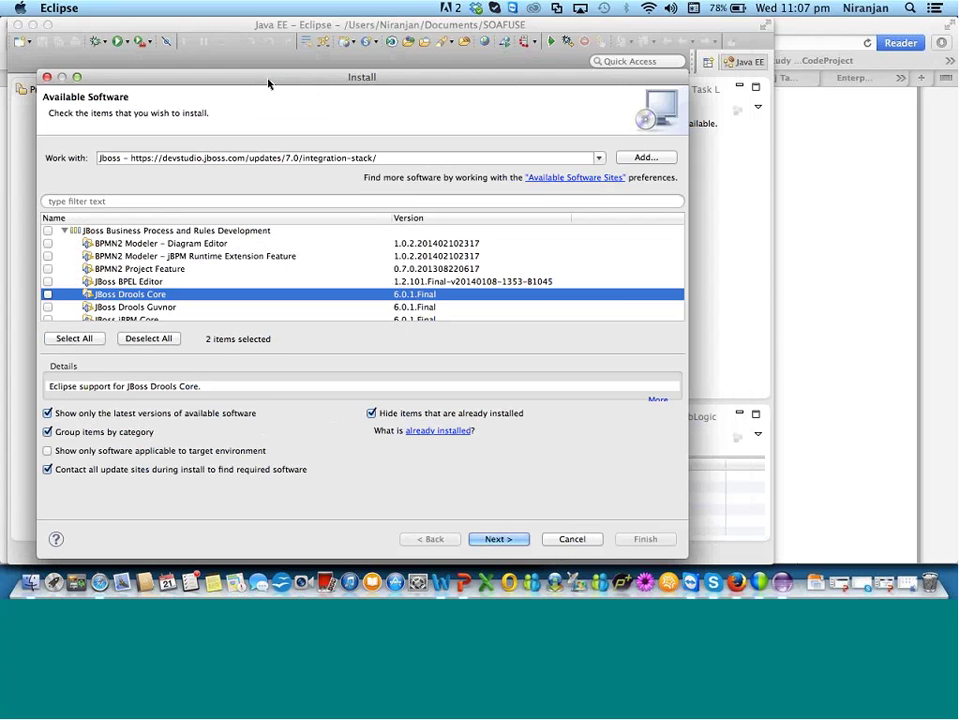
{"action": "mouse_move", "coordinate": [268, 84]}
{"action": "left_mouse_down"}
{"action": "mouse_move", "coordinate": [310, 43]}
{"action": "mouse_move", "coordinate": [282, 74]}
{"action": "left_mouse_up"}
{"action": "scroll", "coordinate": [345, 277], "scroll_direction": "down", "scroll_amount": 3}
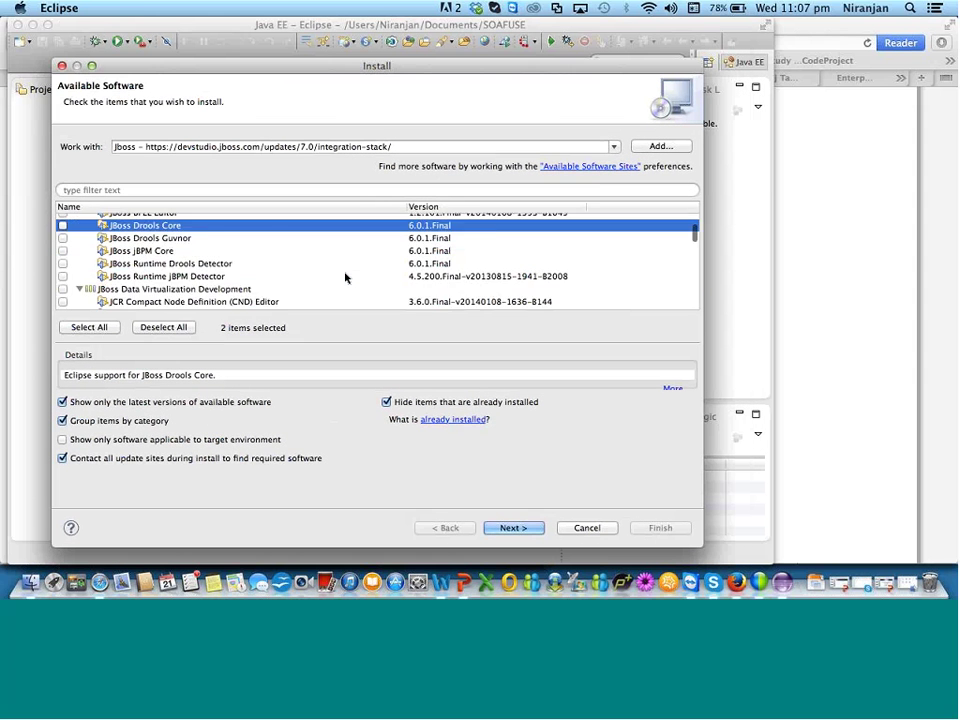
{"action": "scroll", "coordinate": [345, 277], "scroll_direction": "down", "scroll_amount": 5}
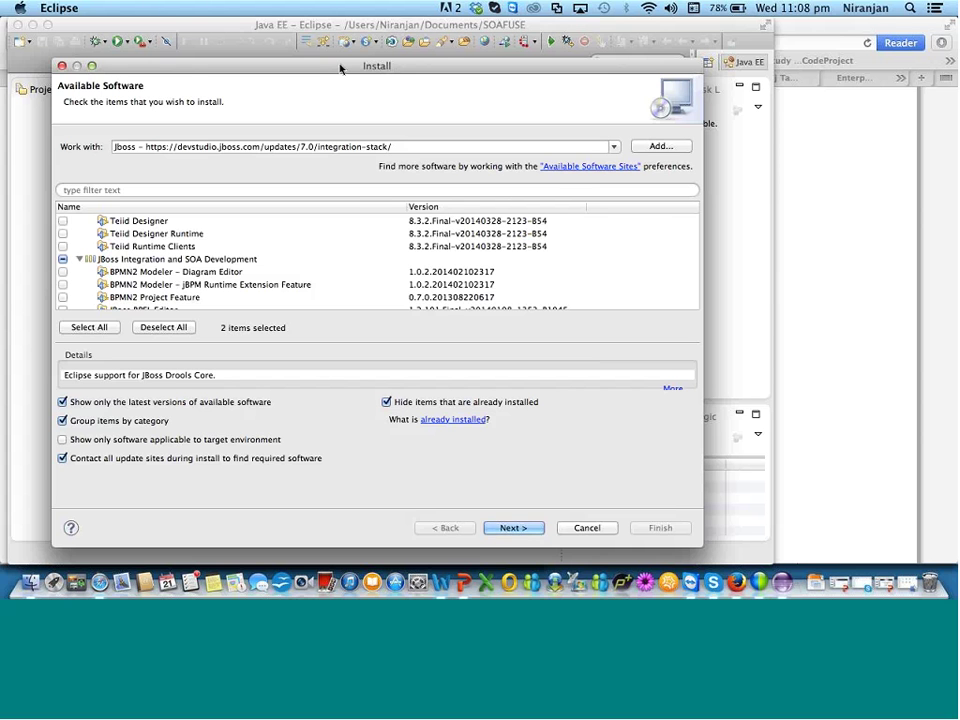
{"action": "left_click_drag", "start_coordinate": [340, 68], "coordinate": [361, 43]}
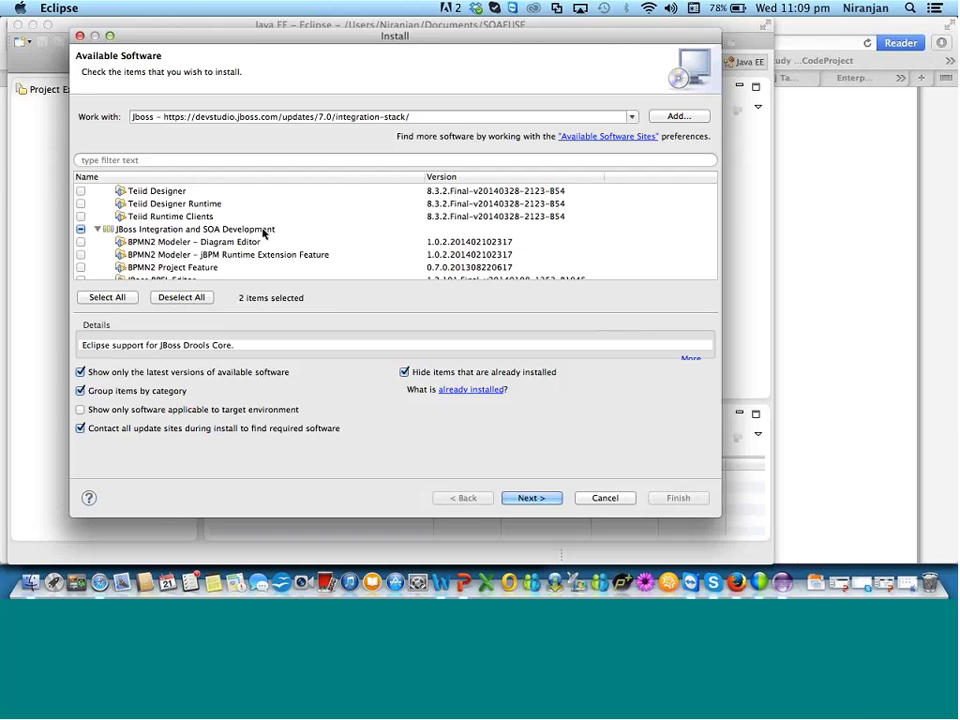
{"action": "left_click", "coordinate": [247, 245]}
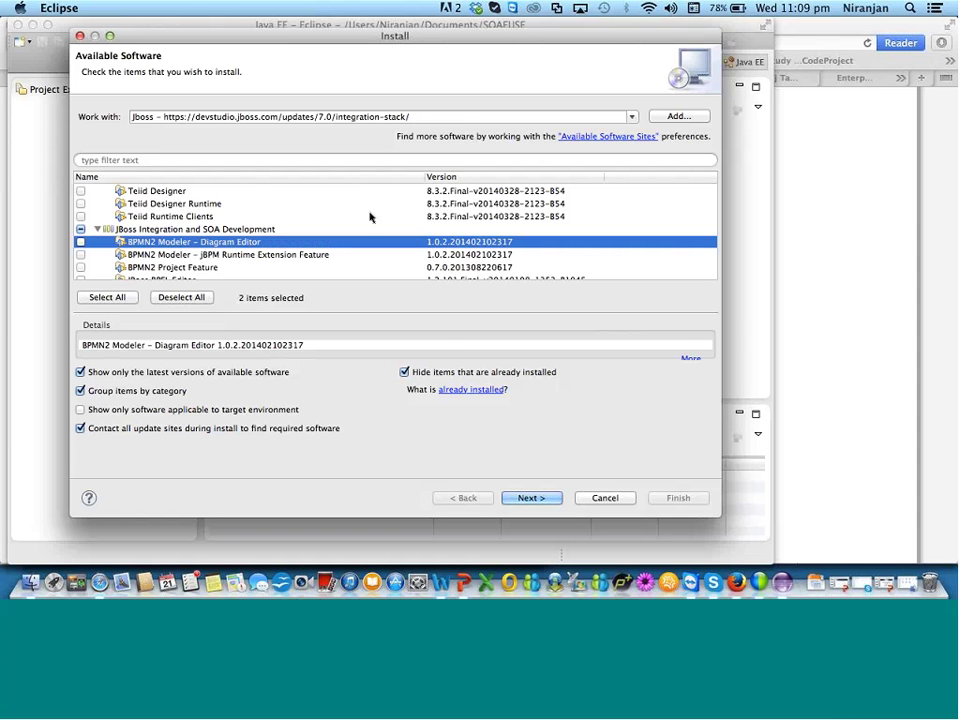
{"action": "left_click", "coordinate": [305, 259]}
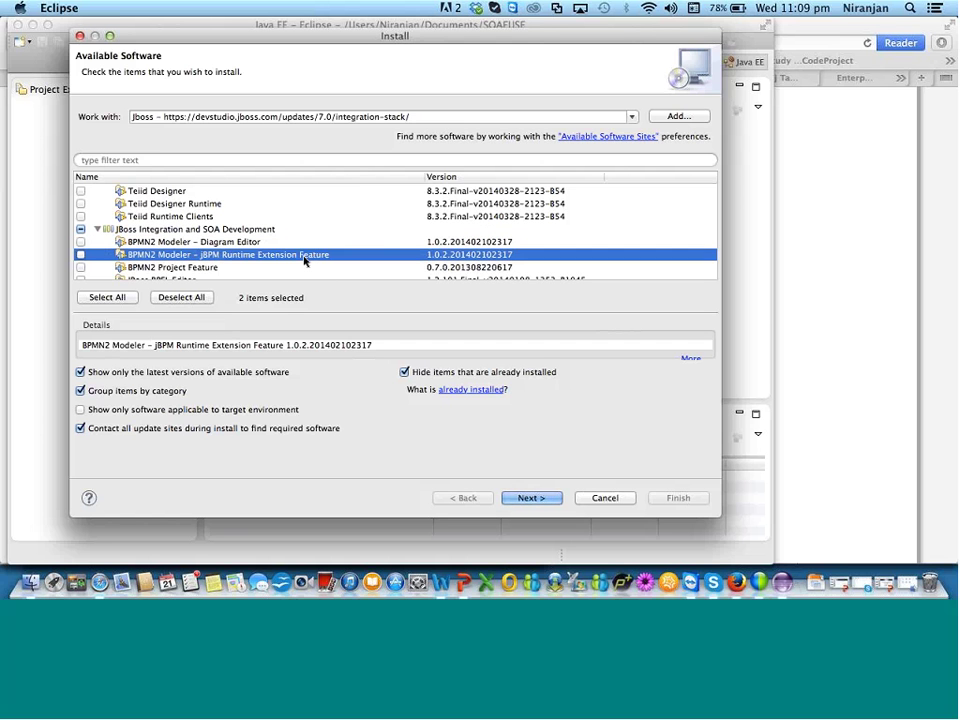
Examine the complete list of available features, from JBoss Business Process and Rules Development through JBoss SOA 5.x Development
{"action": "scroll", "coordinate": [305, 260], "scroll_direction": "down", "scroll_amount": 5}
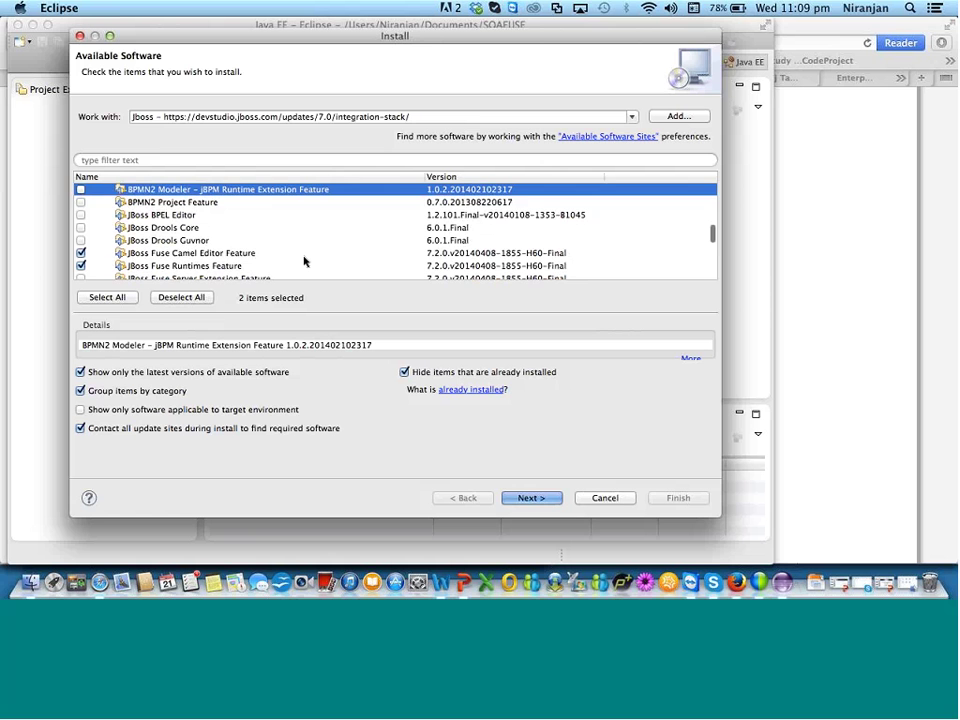
{"action": "scroll", "coordinate": [305, 261], "scroll_direction": "down", "scroll_amount": 8}
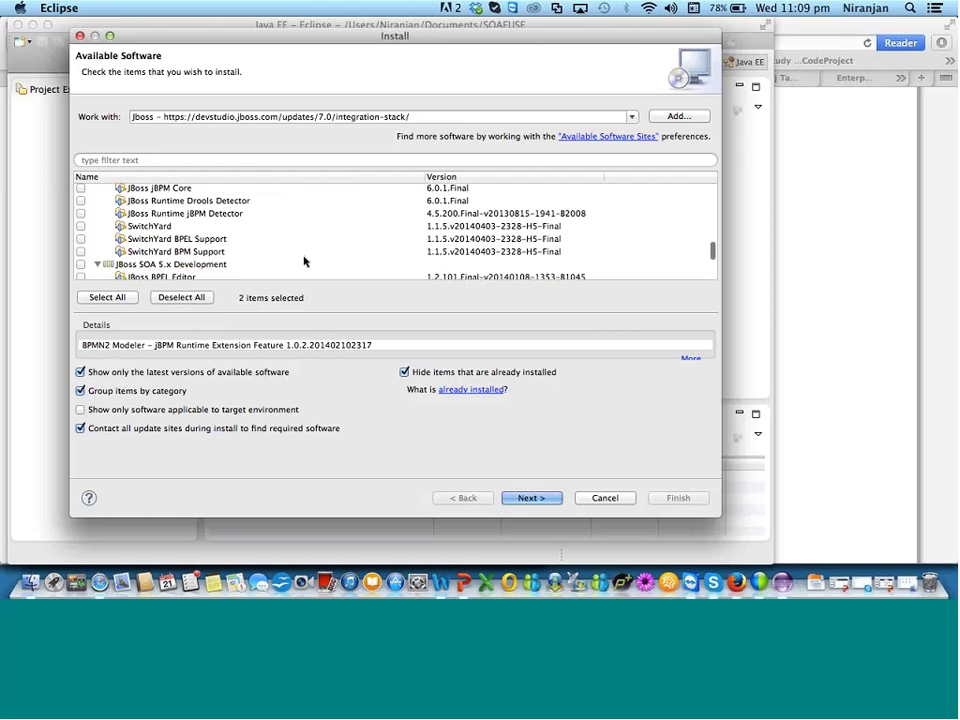
{"action": "scroll", "coordinate": [305, 261], "scroll_direction": "down", "scroll_amount": 6}
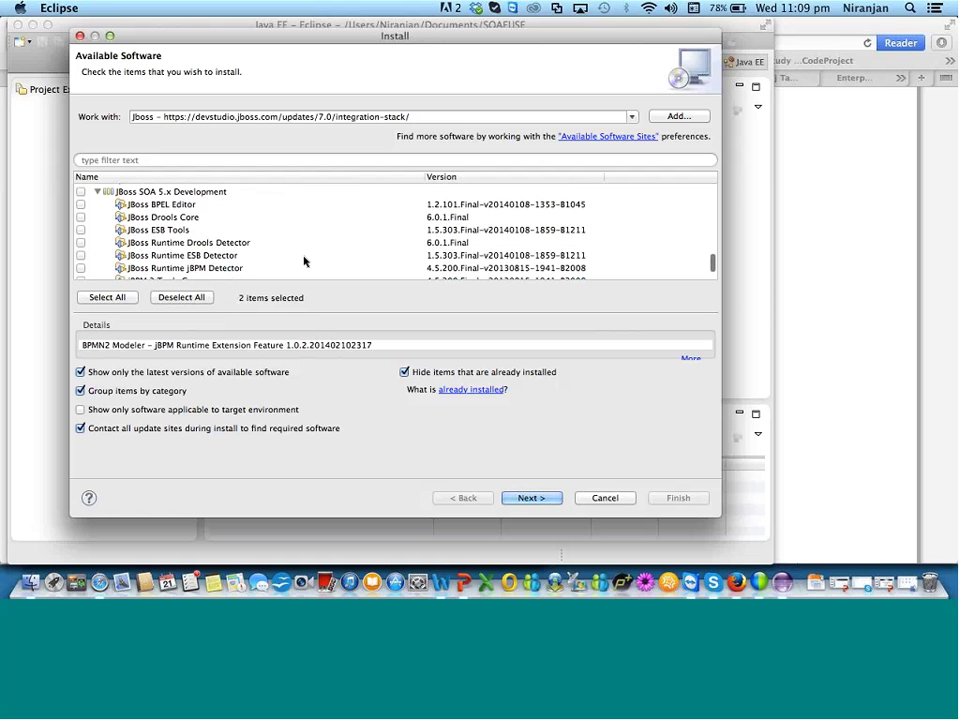
{"action": "scroll", "coordinate": [305, 261], "scroll_direction": "down", "scroll_amount": 3}
{"action": "scroll", "coordinate": [305, 261], "scroll_direction": "up", "scroll_amount": 15}
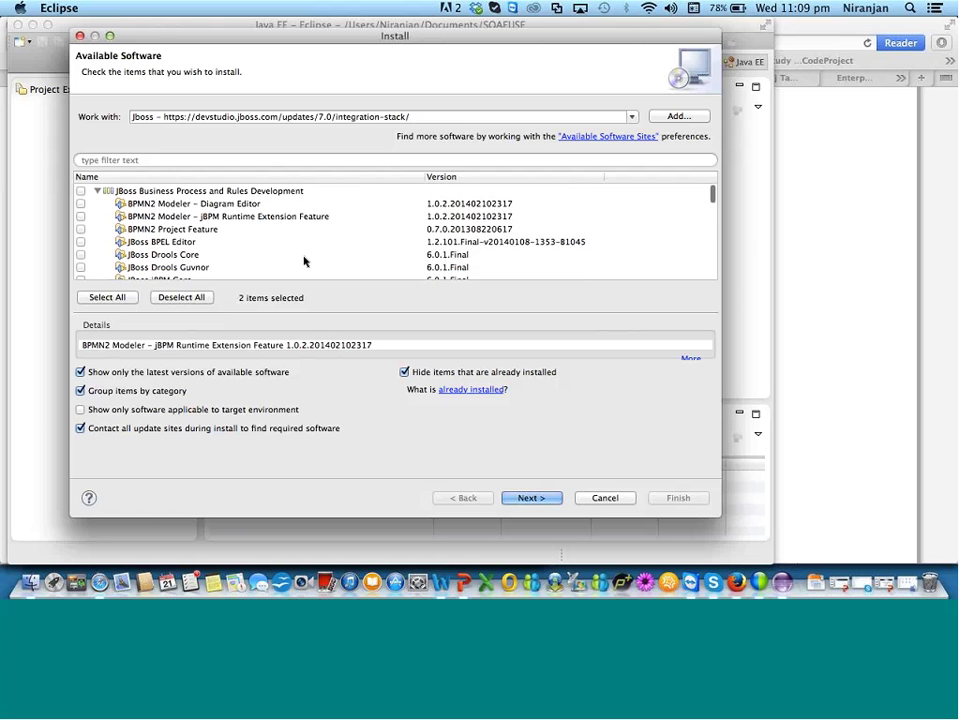
{"action": "scroll", "coordinate": [305, 261], "scroll_direction": "down", "scroll_amount": 5}
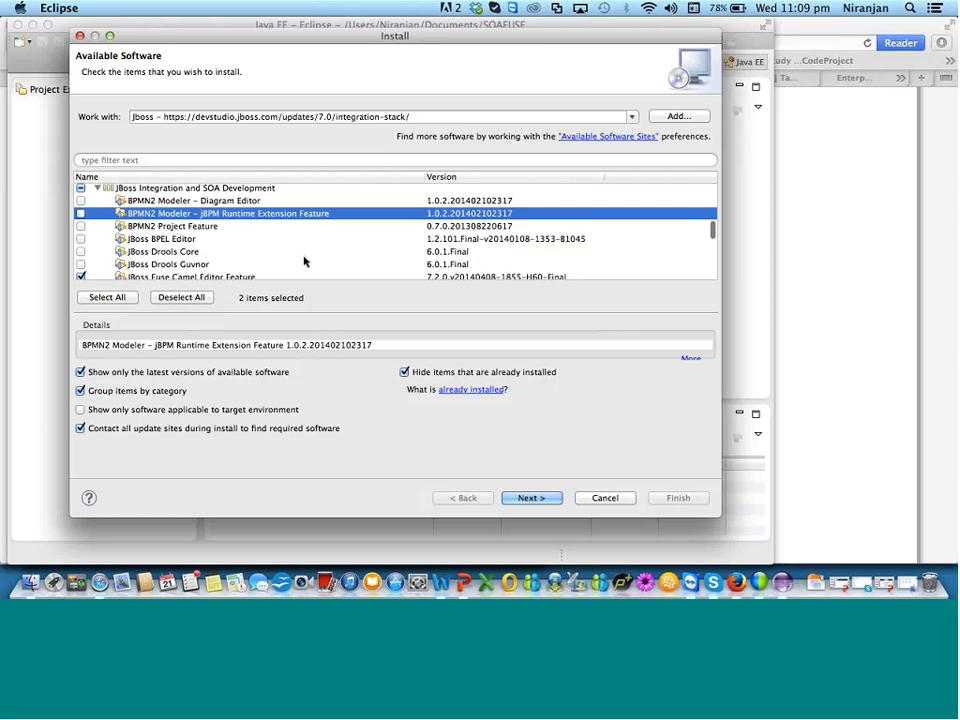
{"action": "scroll", "coordinate": [305, 261], "scroll_direction": "down", "scroll_amount": 5}
{"action": "scroll", "coordinate": [305, 261], "scroll_direction": "up", "scroll_amount": 12}
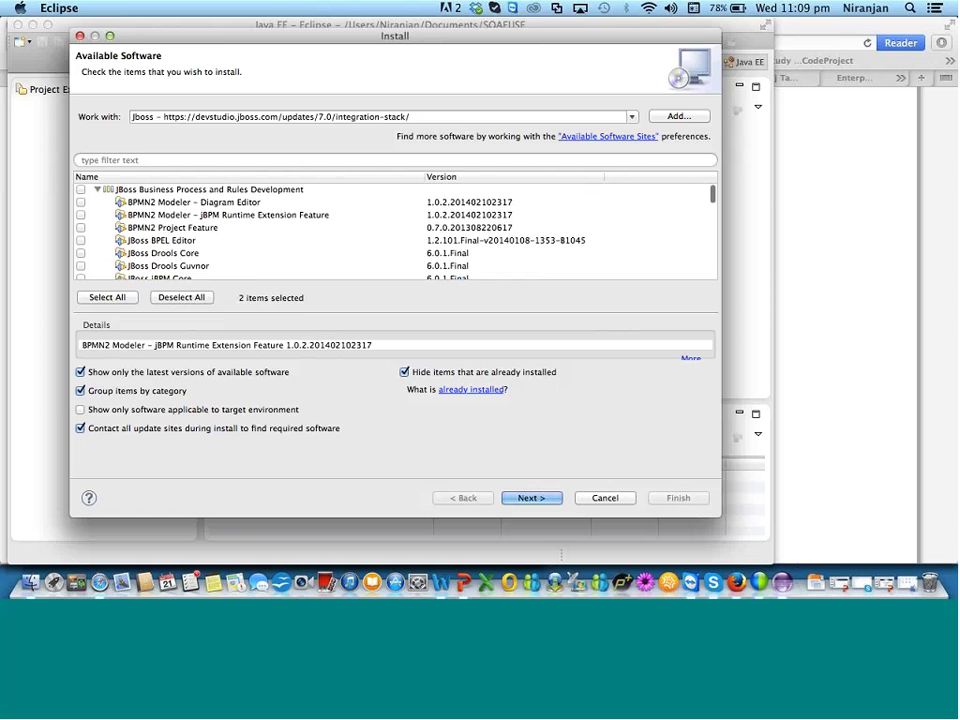
{"action": "left_click_drag", "start_coordinate": [182, 37], "coordinate": [120, 33]}
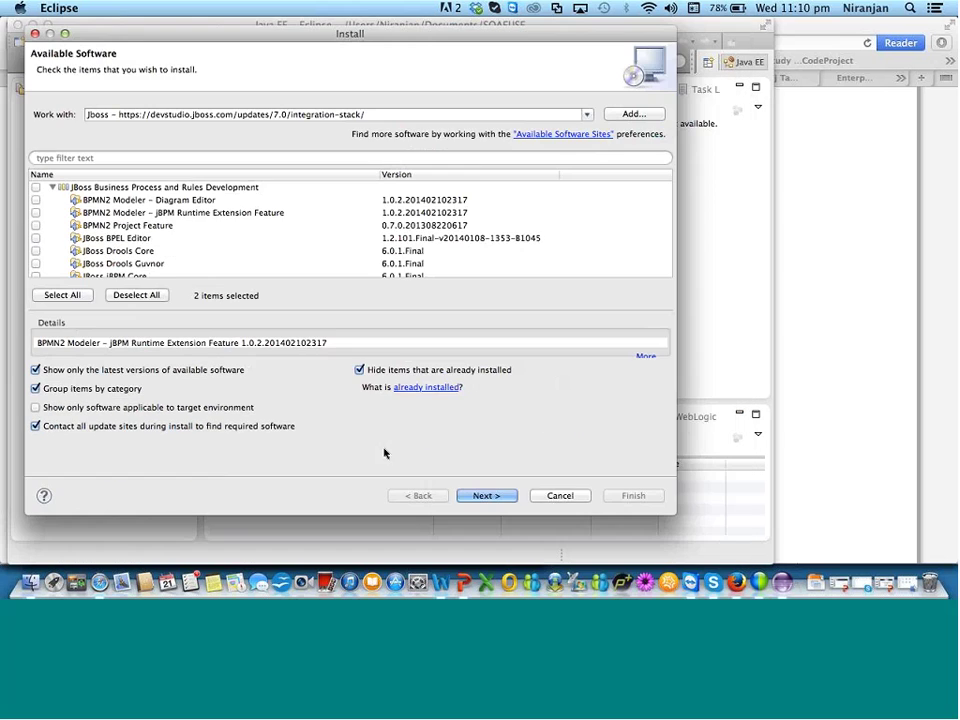
Switch to Word, save the trainer agreement document, and copy its course outline from "1Understanding Messaging" through the JBOSS SOA line
{"action": "left_click", "coordinate": [441, 586]}
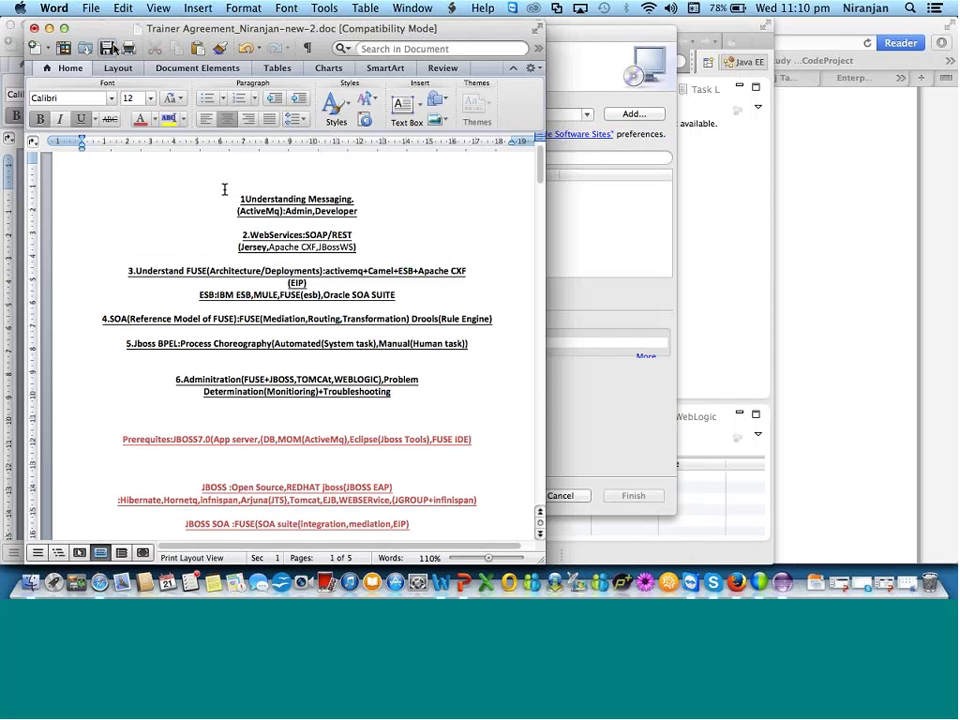
{"action": "left_click", "coordinate": [107, 48]}
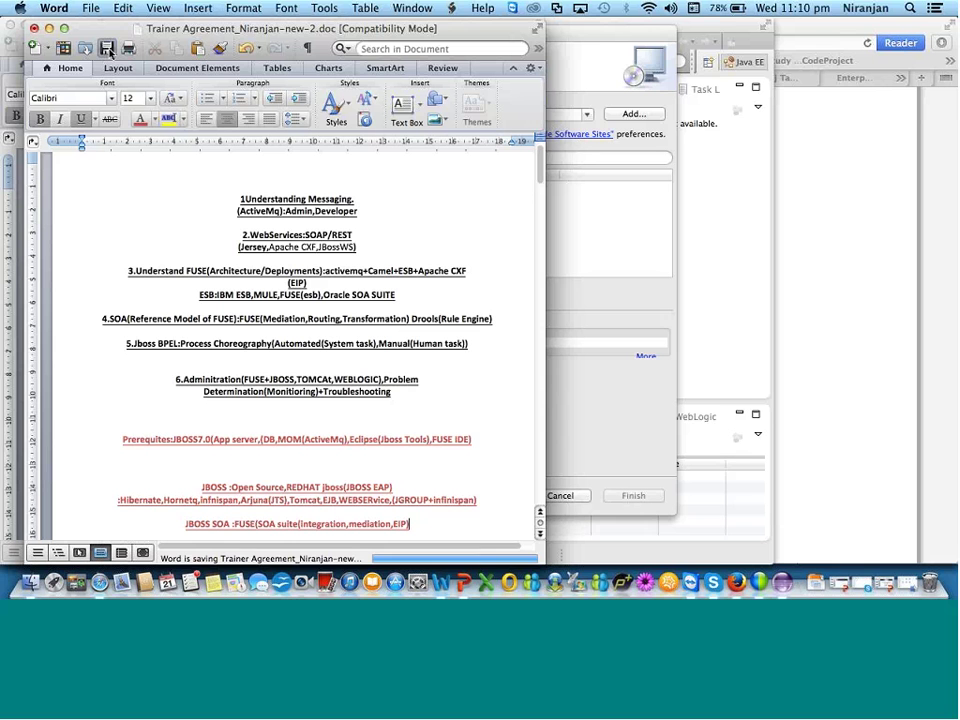
{"action": "left_click", "coordinate": [537, 184]}
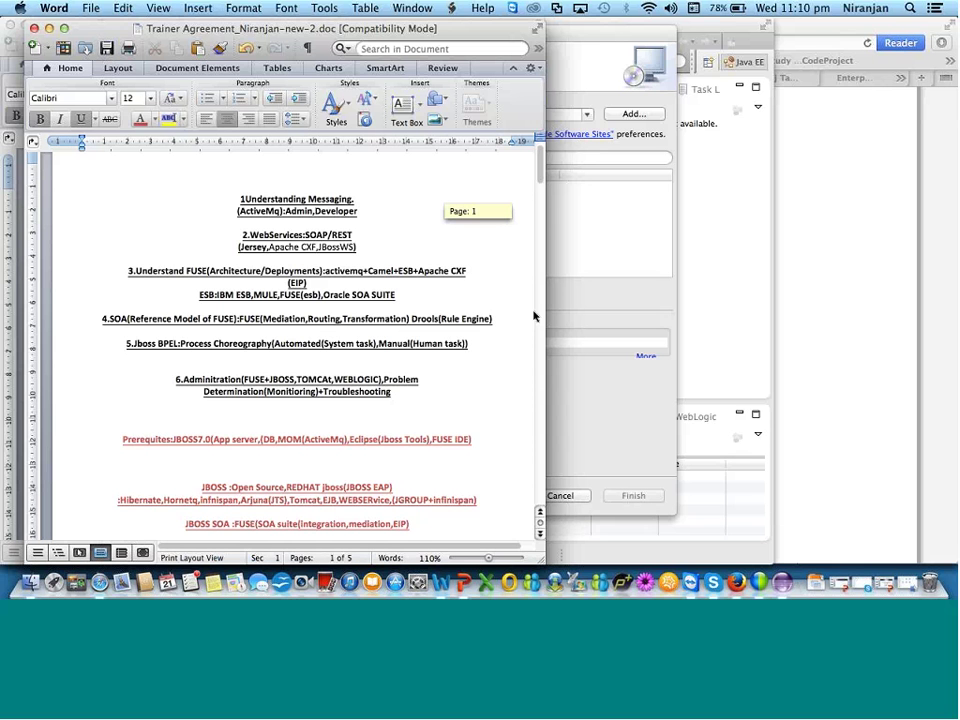
{"action": "left_click_drag", "start_coordinate": [533, 316], "coordinate": [538, 176]}
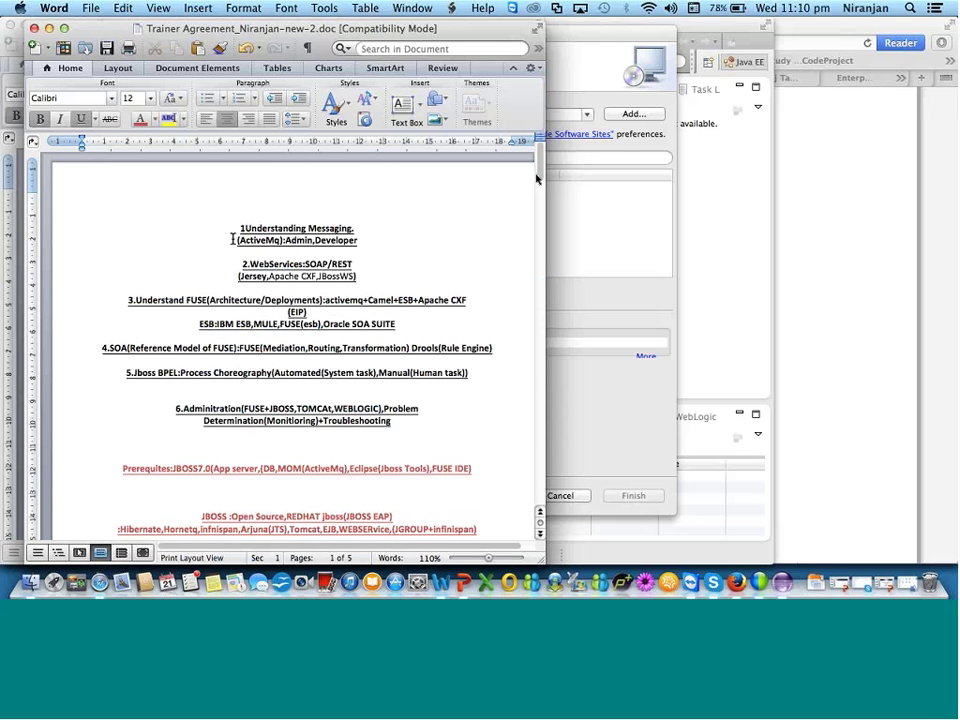
{"action": "left_click_drag", "start_coordinate": [233, 220], "coordinate": [355, 502]}
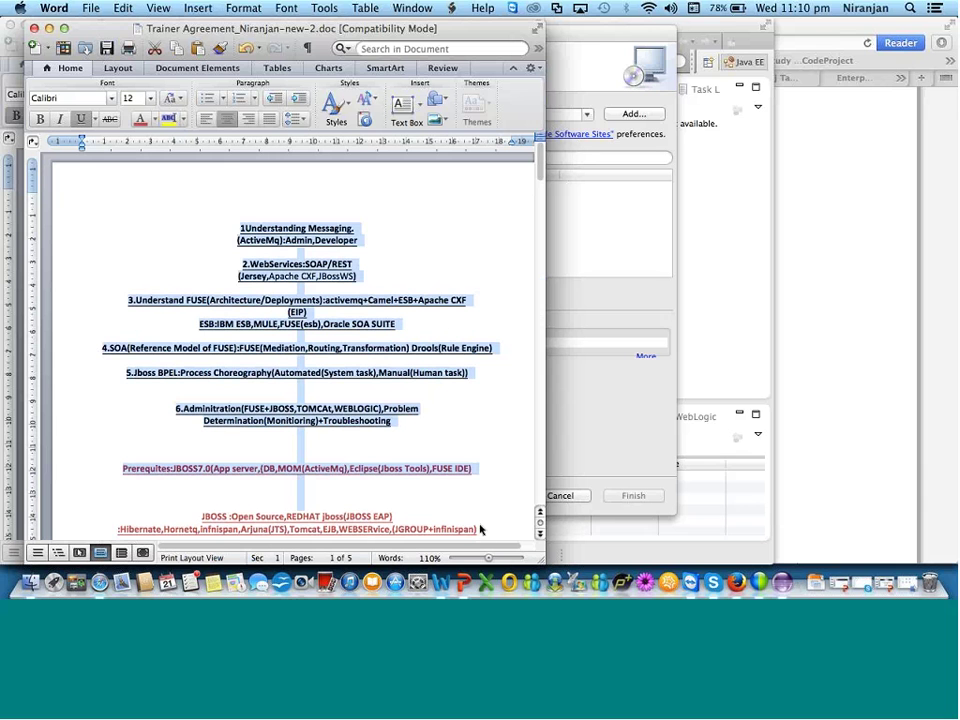
{"action": "left_click", "coordinate": [541, 536]}
{"action": "left_click", "coordinate": [541, 312]}
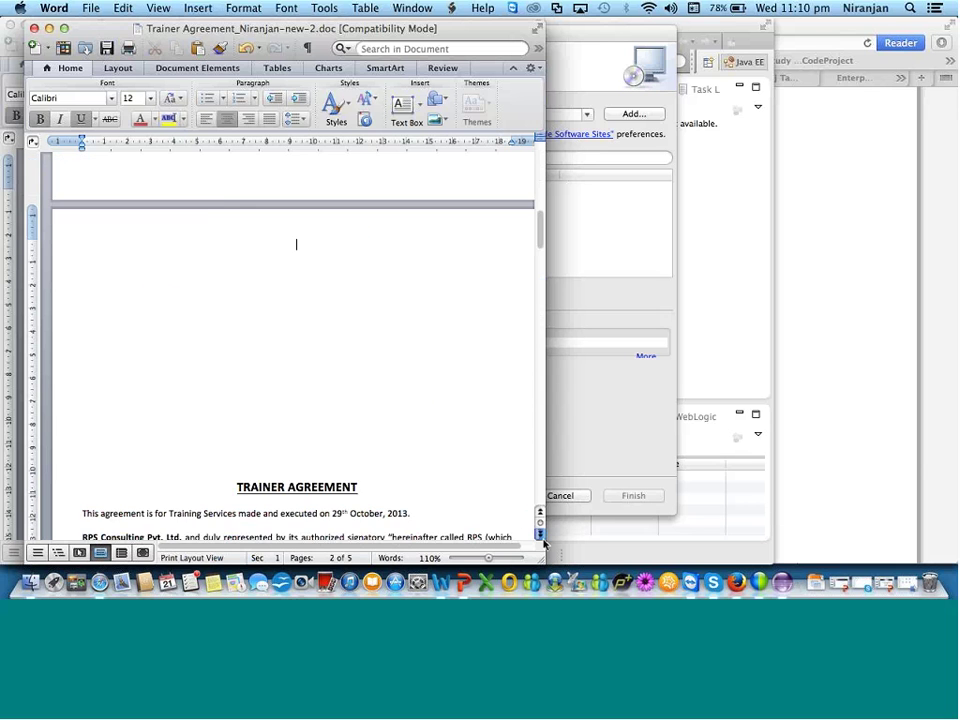
{"action": "left_click_drag", "start_coordinate": [541, 312], "coordinate": [536, 173]}
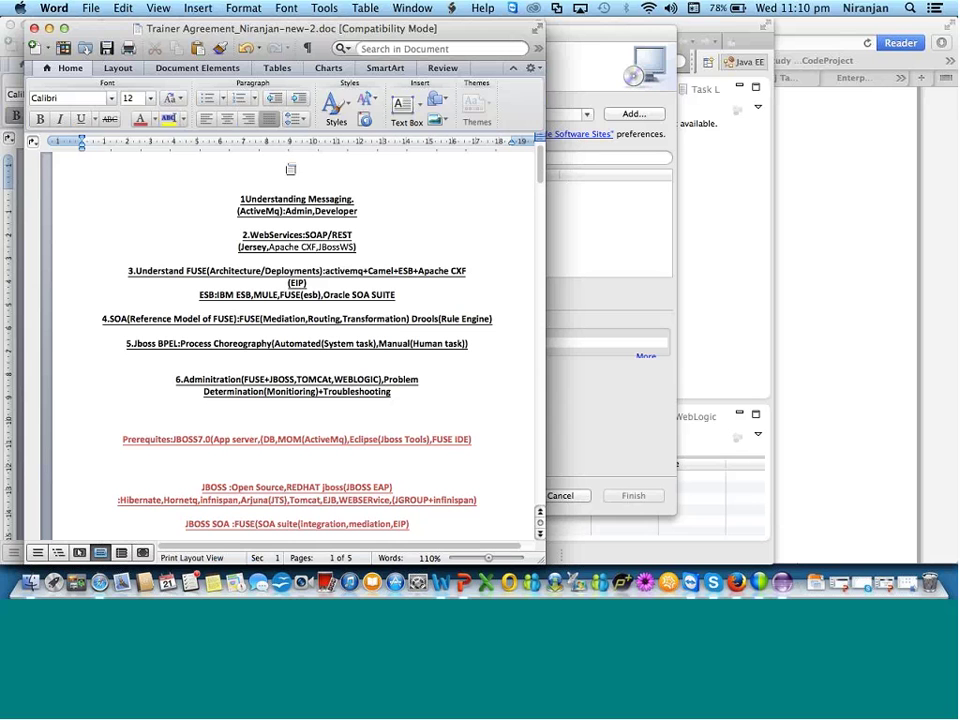
{"action": "left_click_drag", "start_coordinate": [235, 196], "coordinate": [418, 524]}
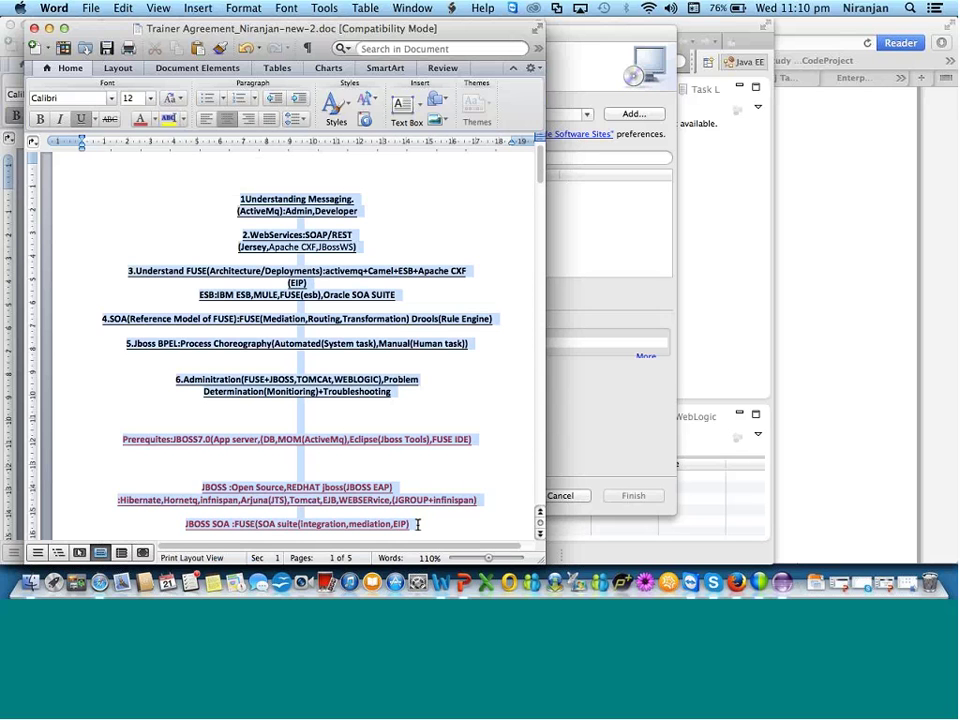
{"action": "key", "text": "super+c"}
Switch to Safari, go to the Gmail inbox, and open Google Drive from there
{"action": "left_click", "coordinate": [101, 583]}
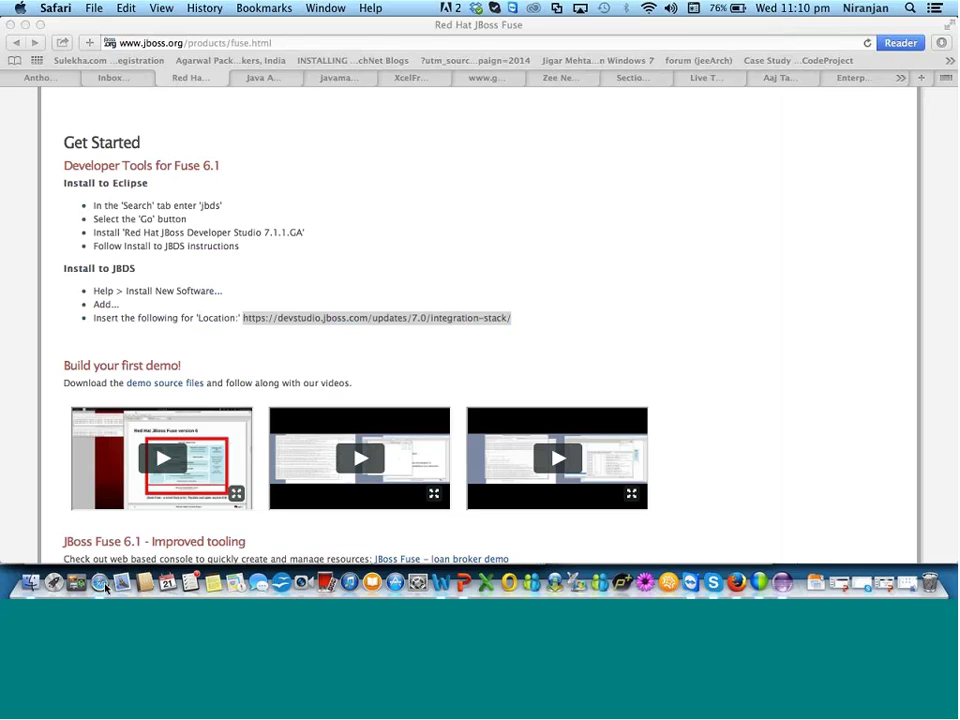
{"action": "left_click", "coordinate": [42, 79]}
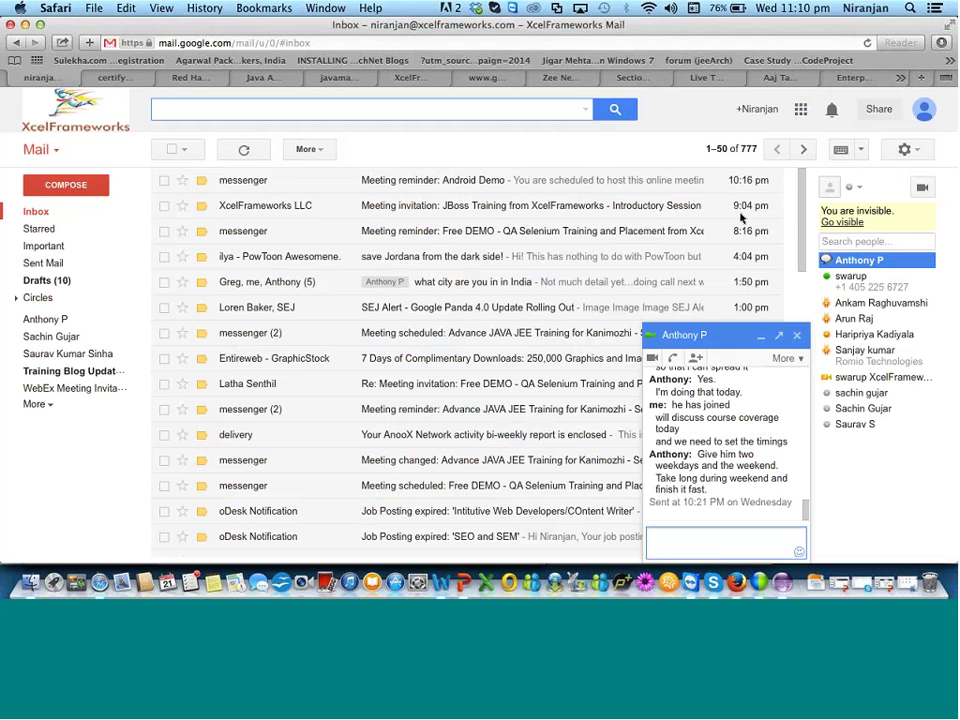
{"action": "left_click", "coordinate": [801, 110]}
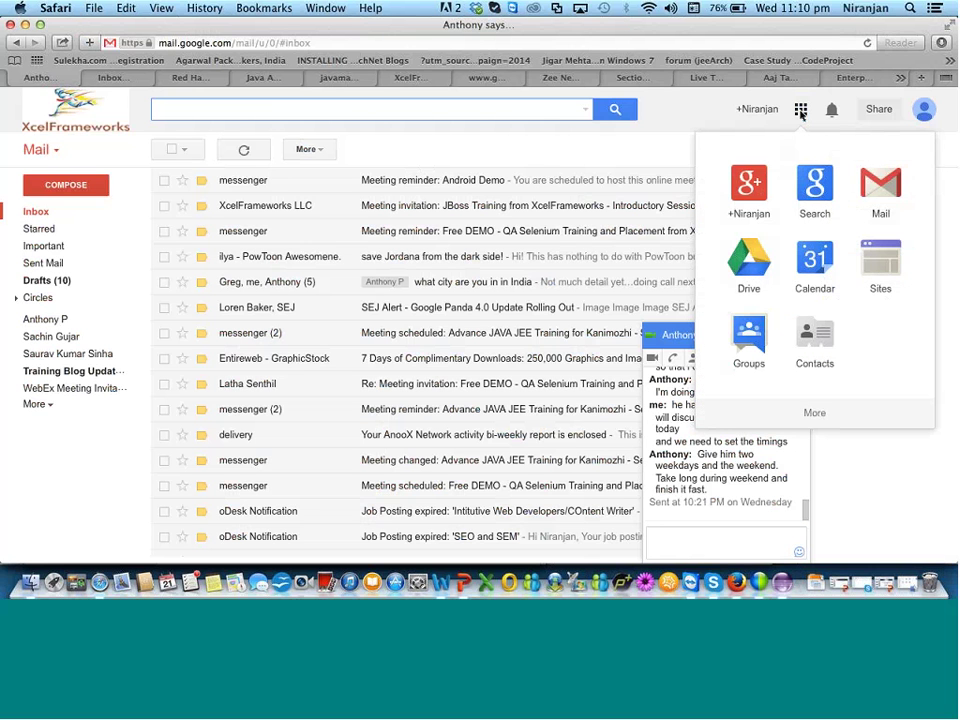
{"action": "left_click", "coordinate": [801, 112]}
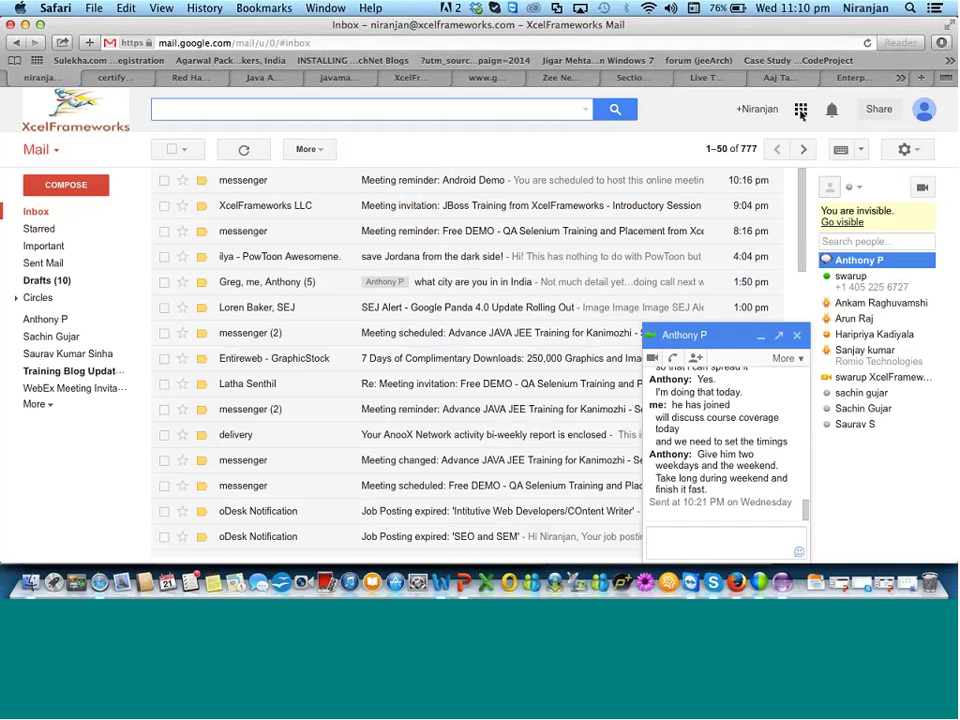
{"action": "left_click", "coordinate": [801, 112]}
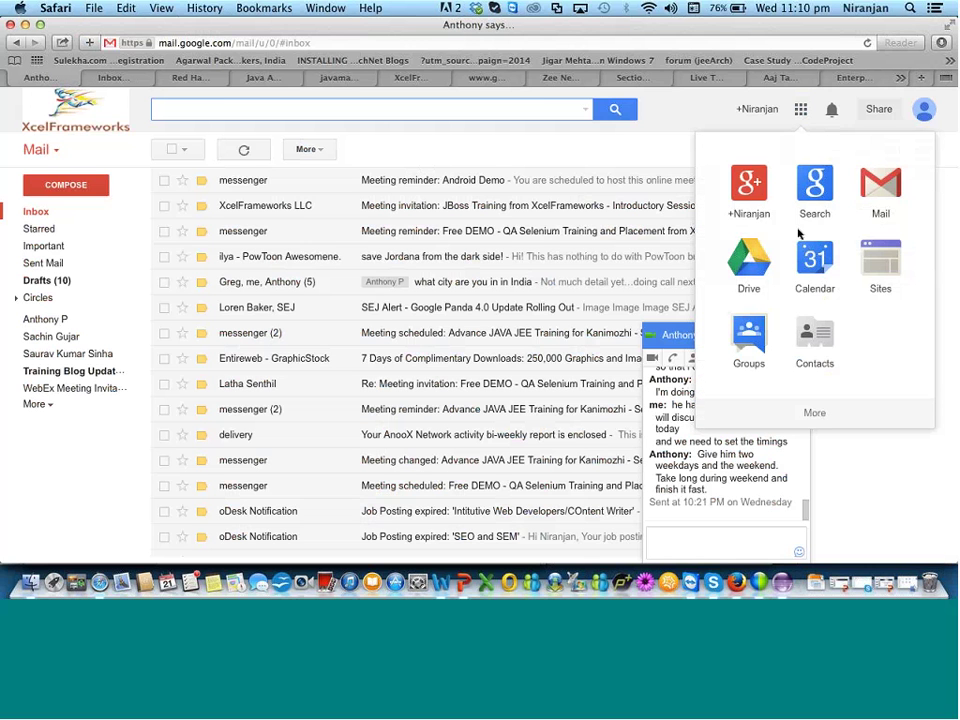
{"action": "left_click", "coordinate": [748, 260]}
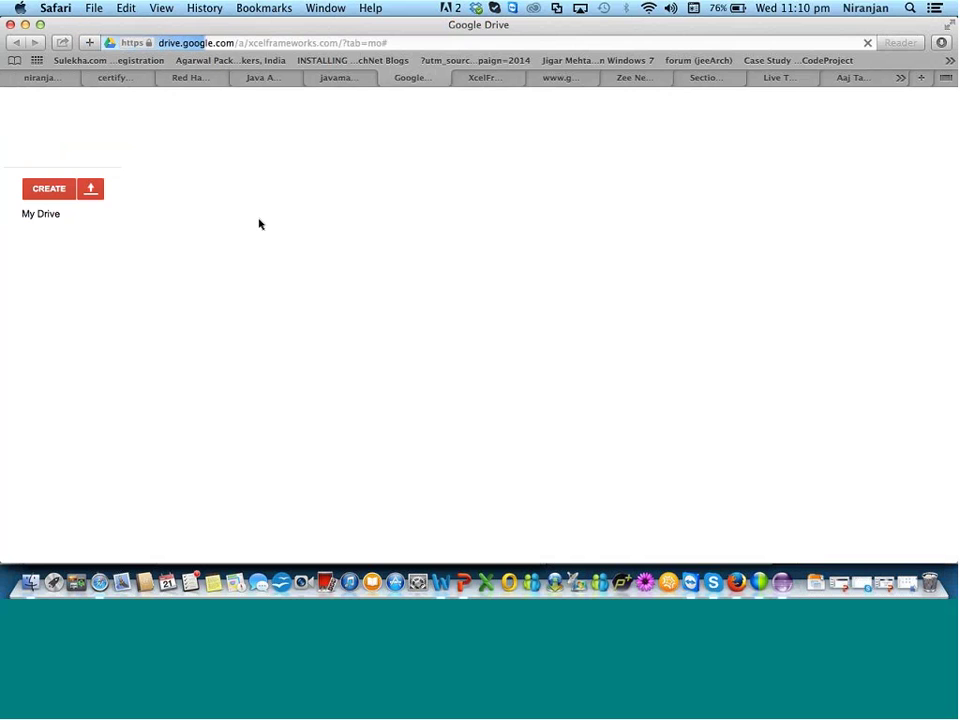
Create a new folder in My Drive, named with the trainee's first name followed by "sResources", and open it
{"action": "left_click", "coordinate": [49, 193]}
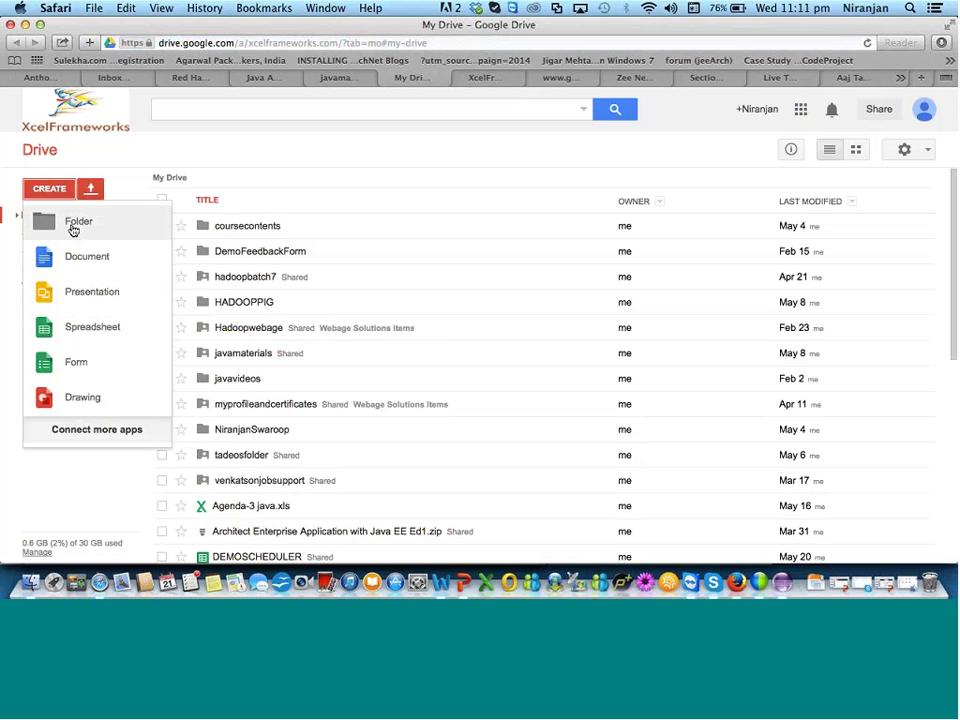
{"action": "left_click", "coordinate": [73, 225]}
{"action": "type", "text": "k"}
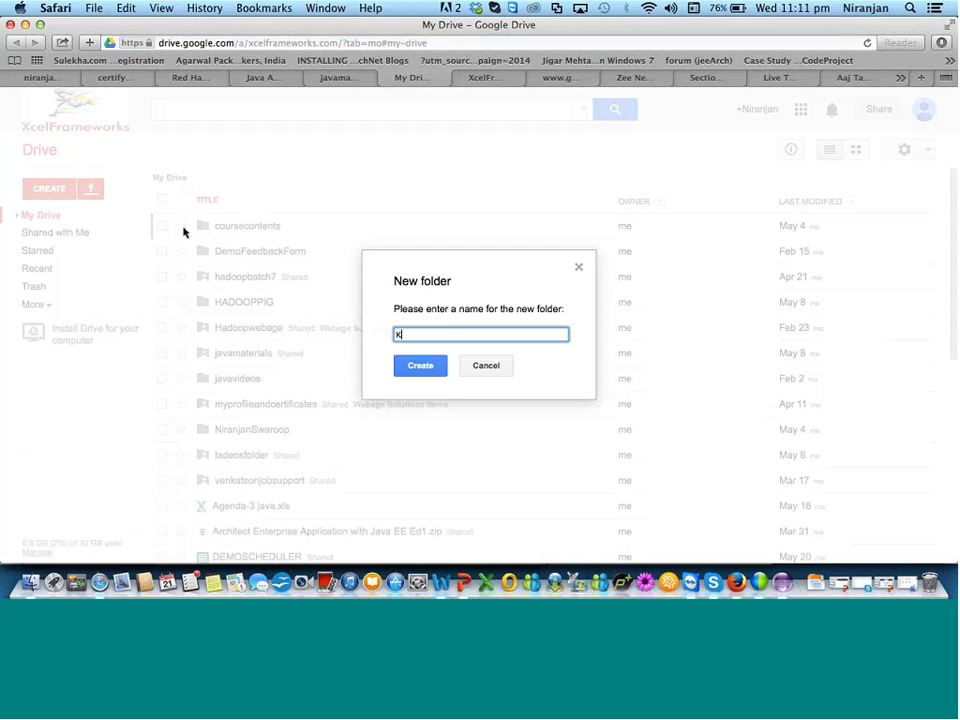
{"action": "type", "text": "ishoresResources"}
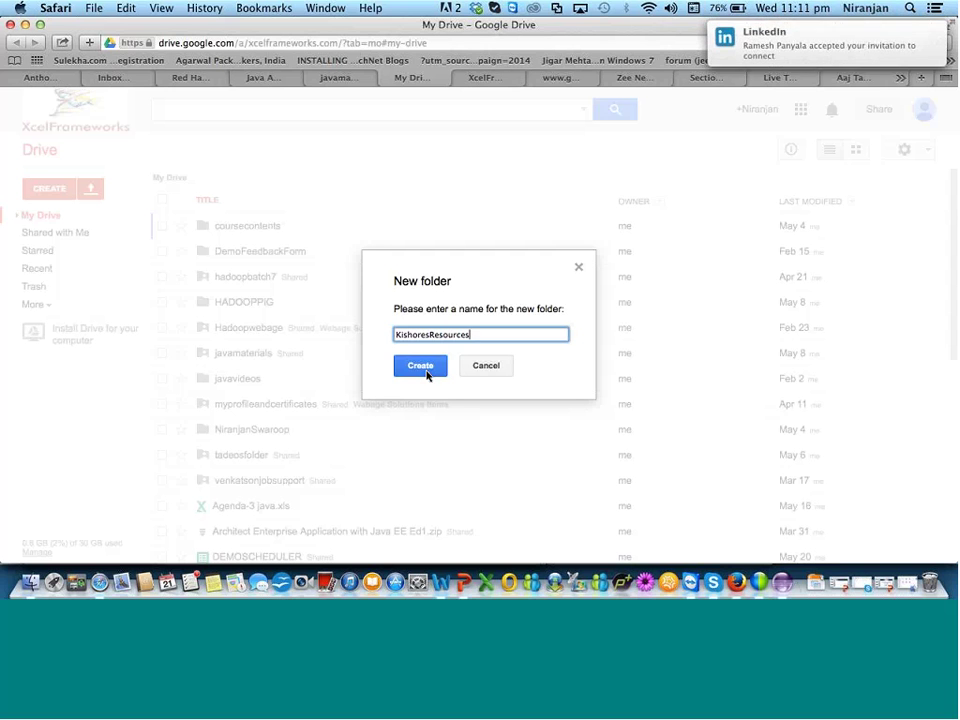
{"action": "left_click", "coordinate": [421, 366]}
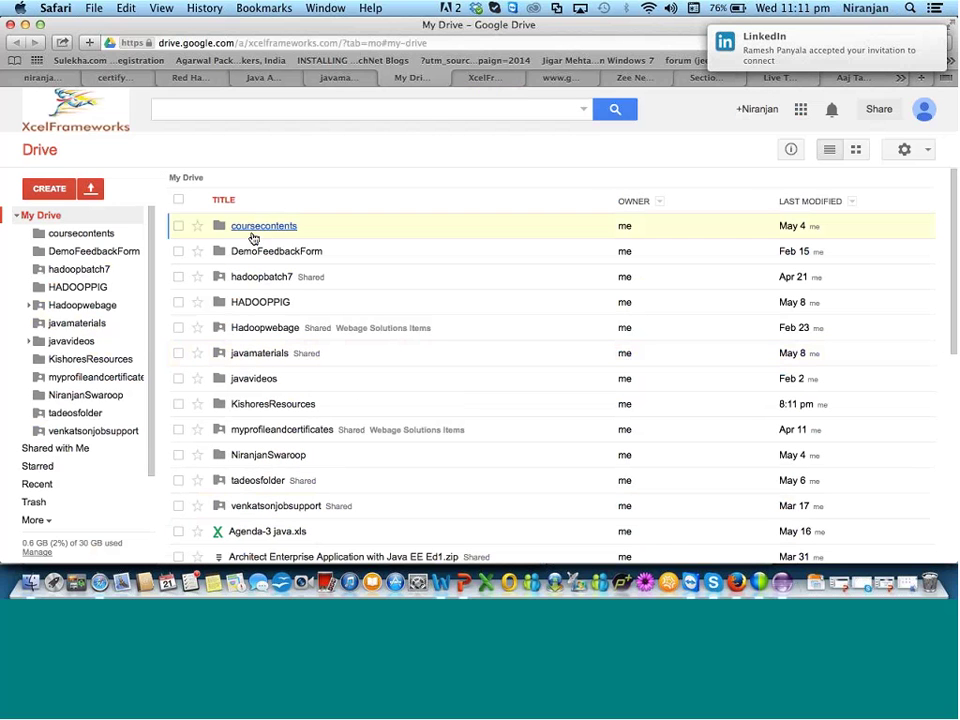
{"action": "left_click", "coordinate": [262, 404]}
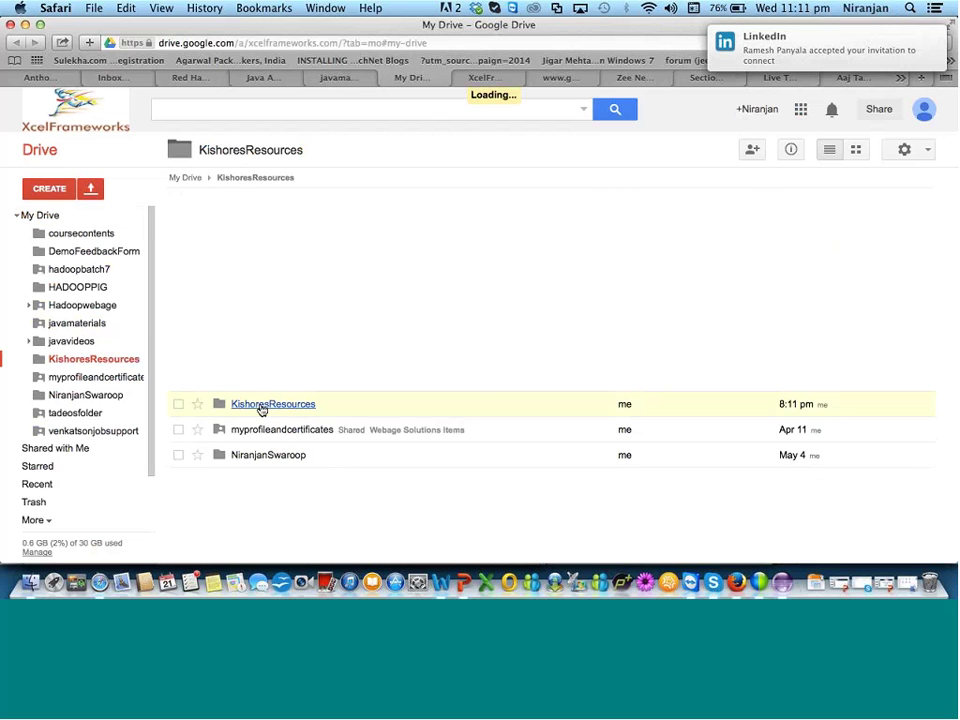